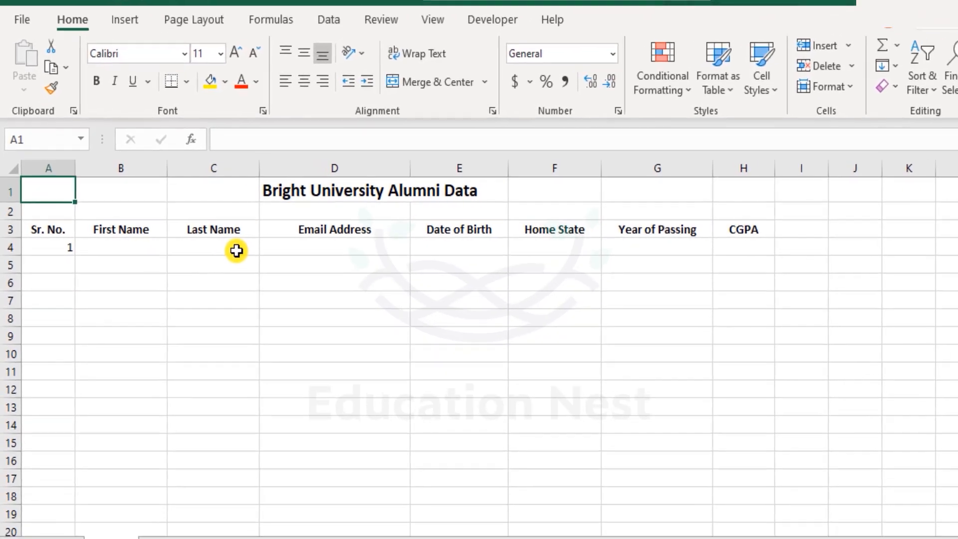
click(338, 243)
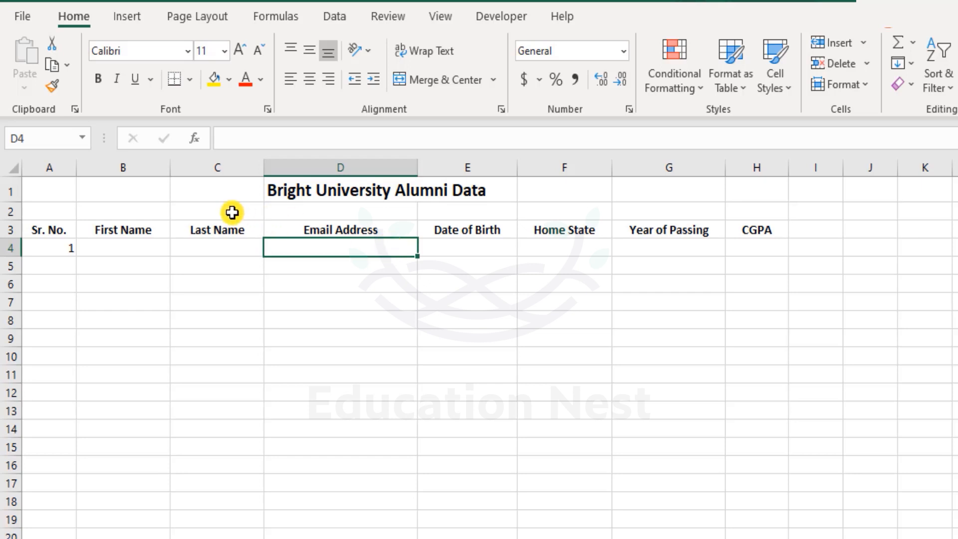
click(125, 193)
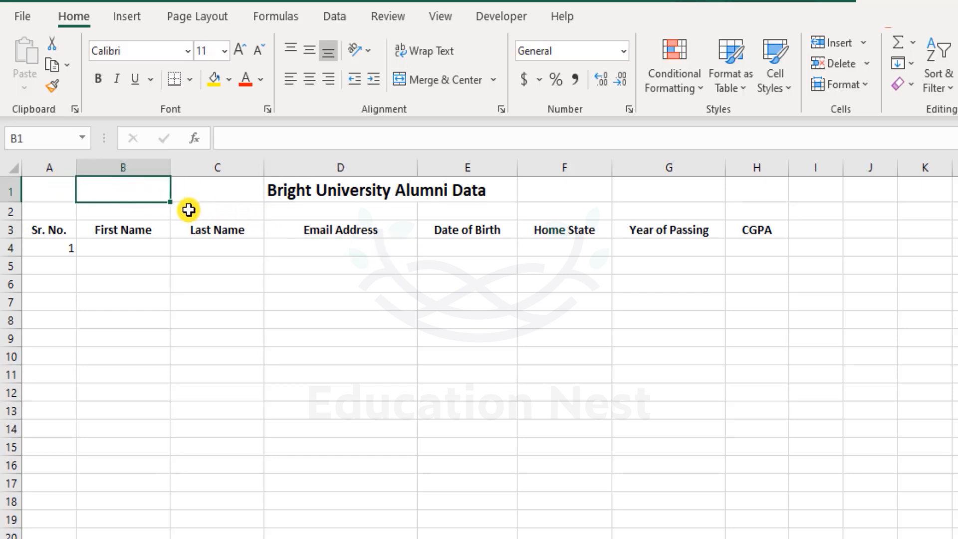
click(285, 244)
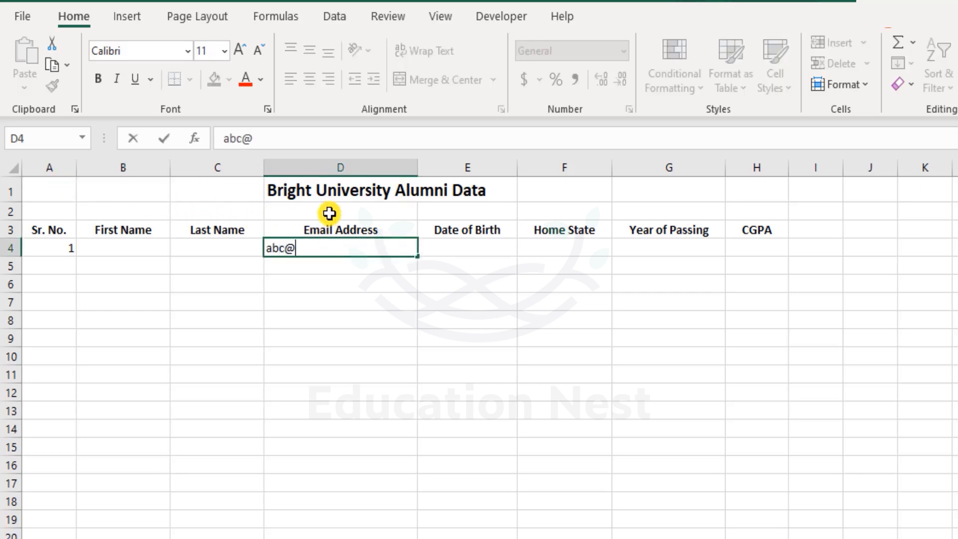
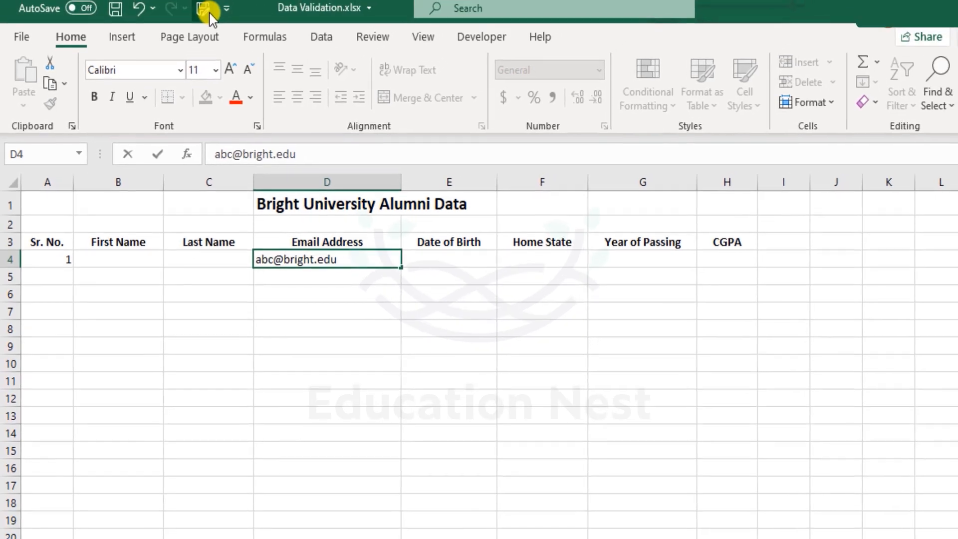
key(Return)
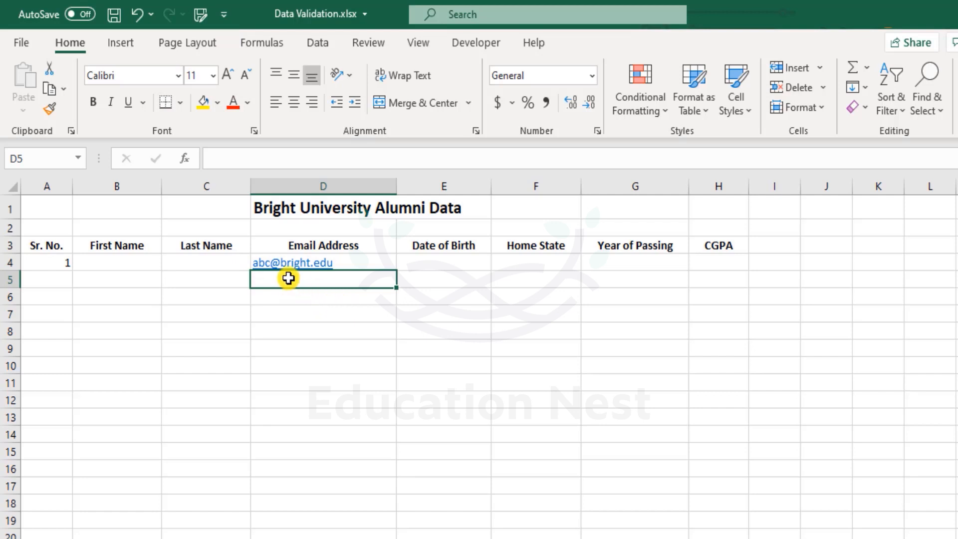
key(ctrl+z)
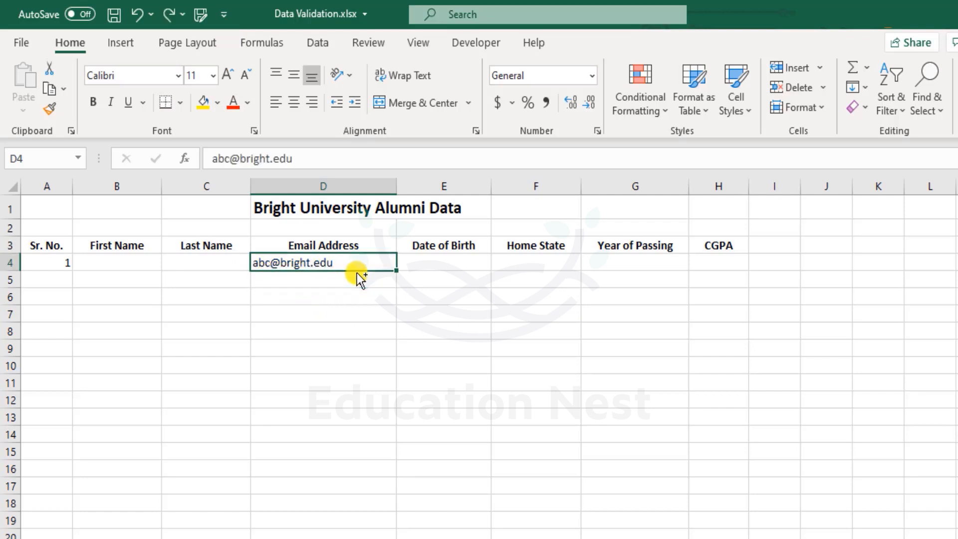
key(Delete)
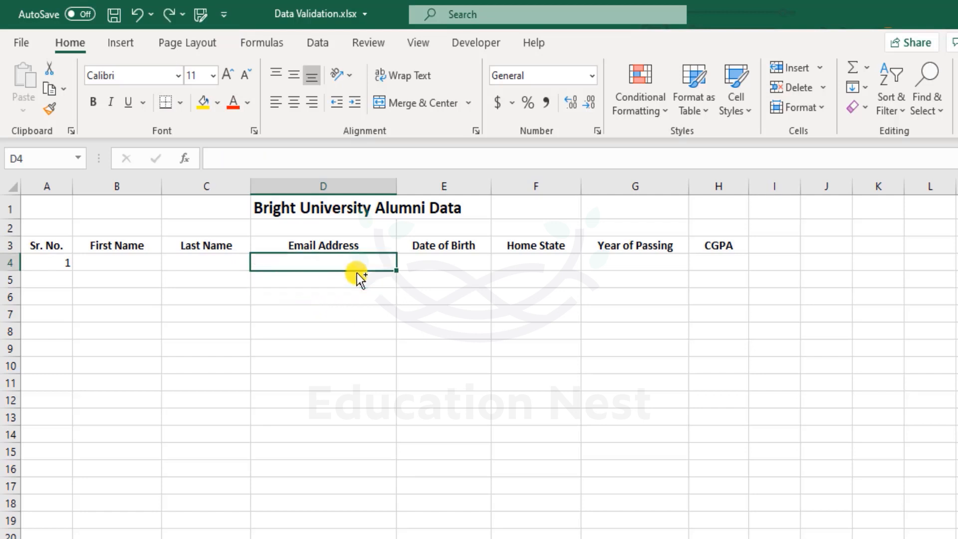
Step: Step through row 4's Date of Birth, Home State, Year of Passing, CGPA and First Name cells
click(443, 257)
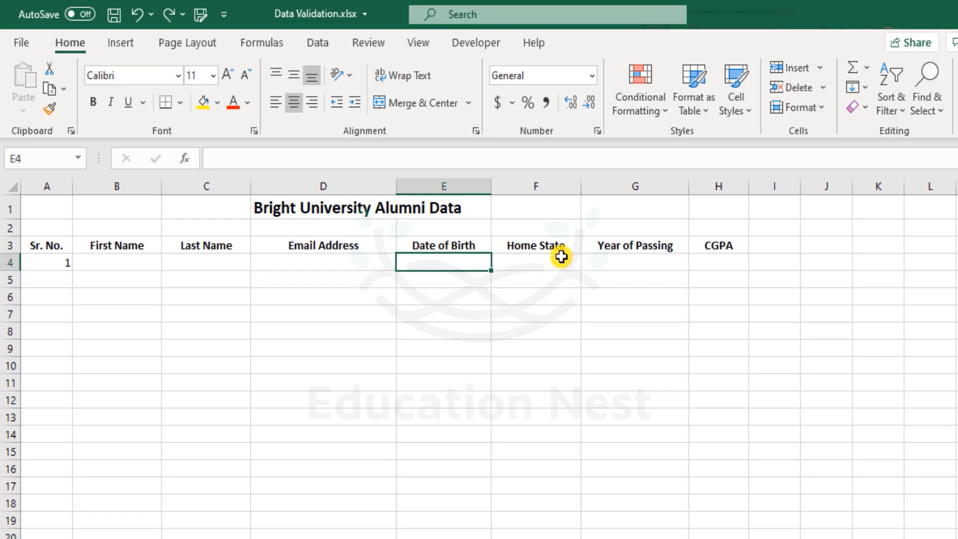
click(548, 264)
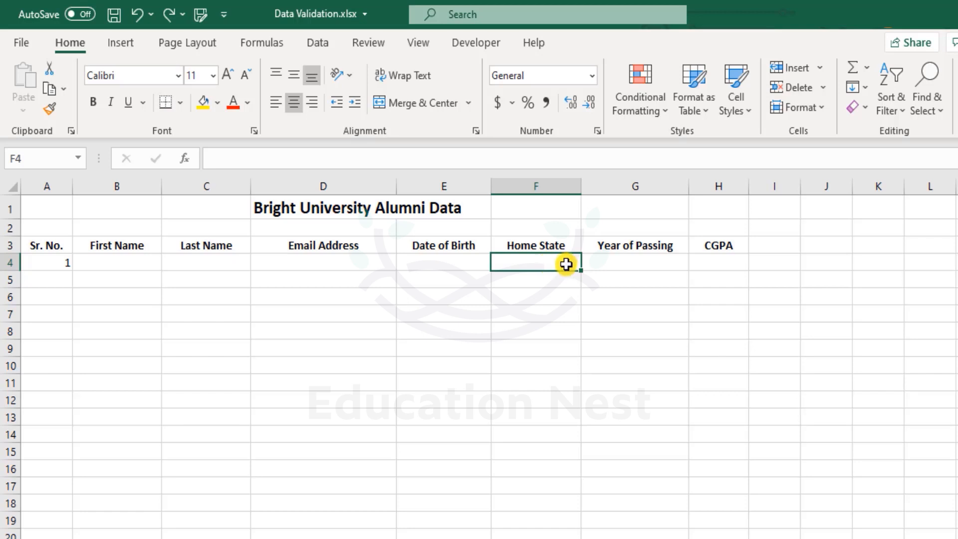
click(619, 262)
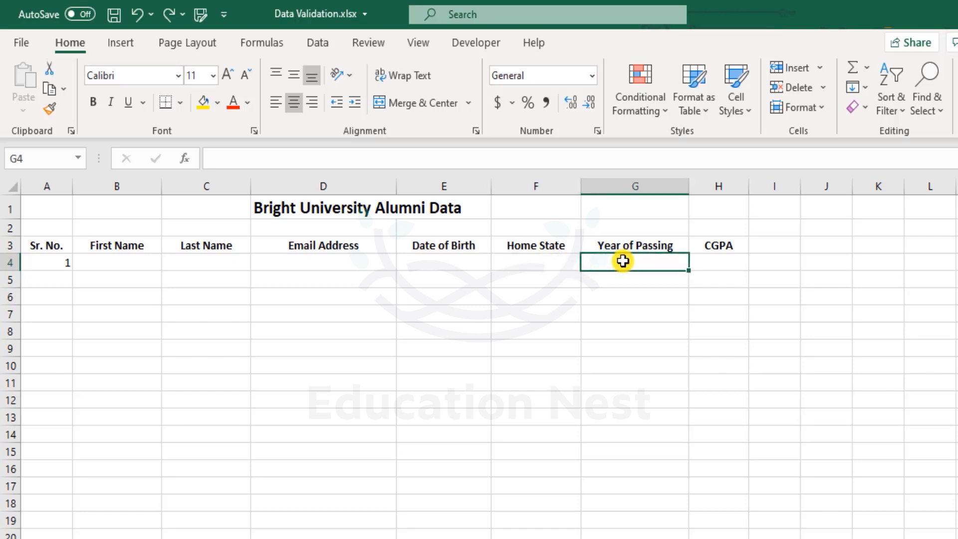
click(719, 262)
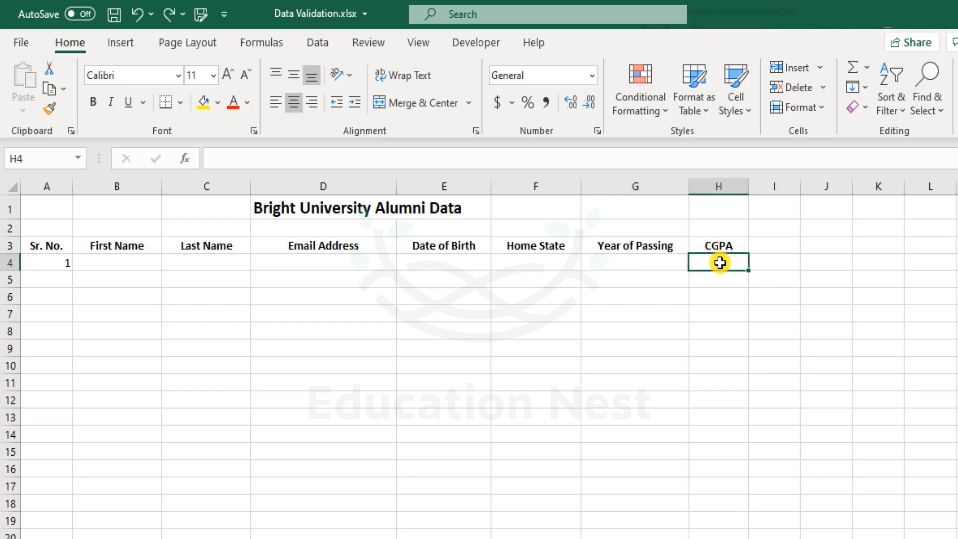
click(112, 262)
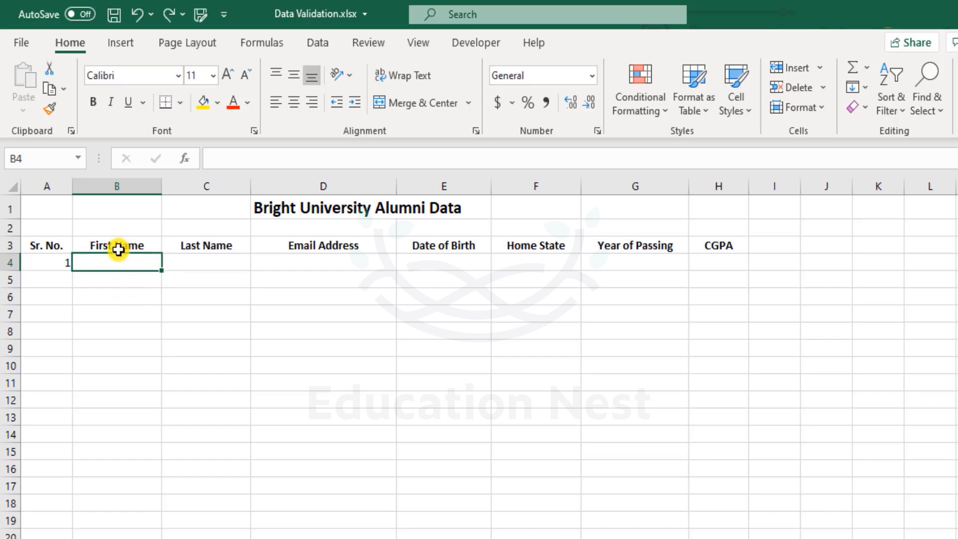
Step: Enter 15 as both the First Name (B5) and Last Name (C5) in row 5
click(116, 281)
text(15)
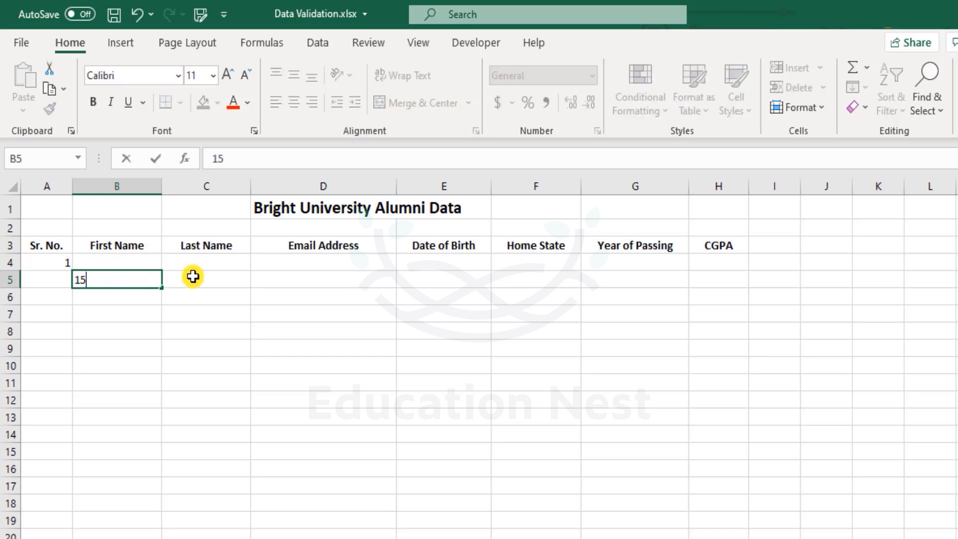
click(192, 276)
text(15)
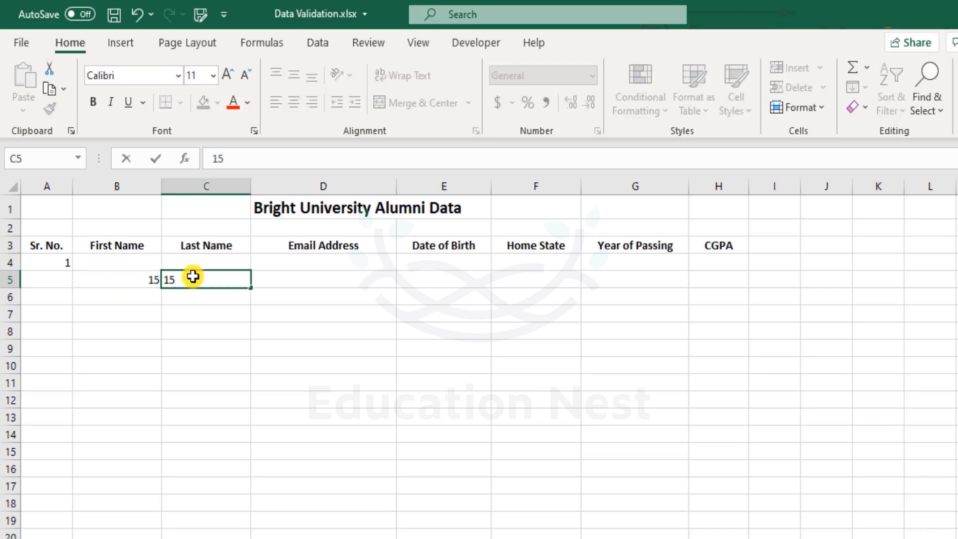
key(Tab)
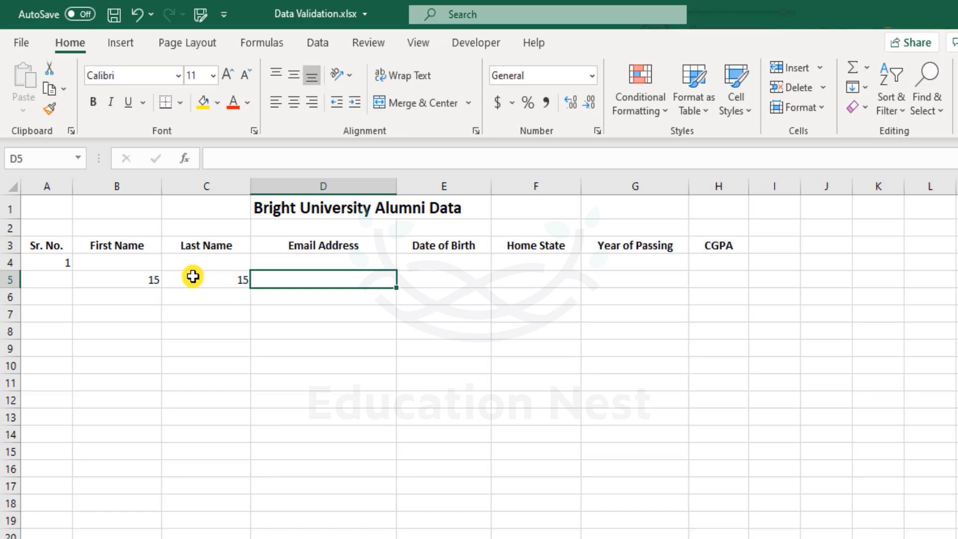
click(193, 277)
key(Tab)
Step: Enter 14-15-2020 in E5, correct it to 12/15/2020, then undo the correction
key(Right)
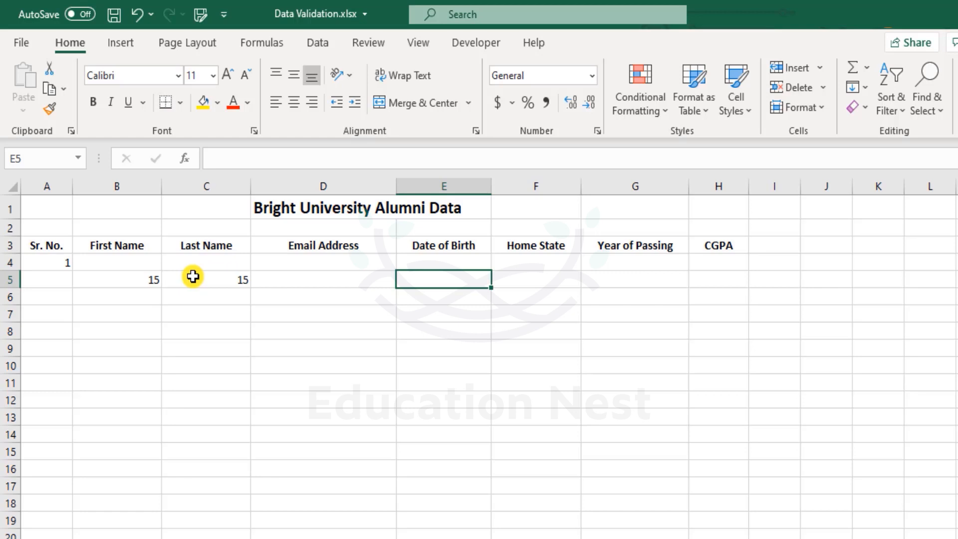
text(14-15-2020)
key(Return)
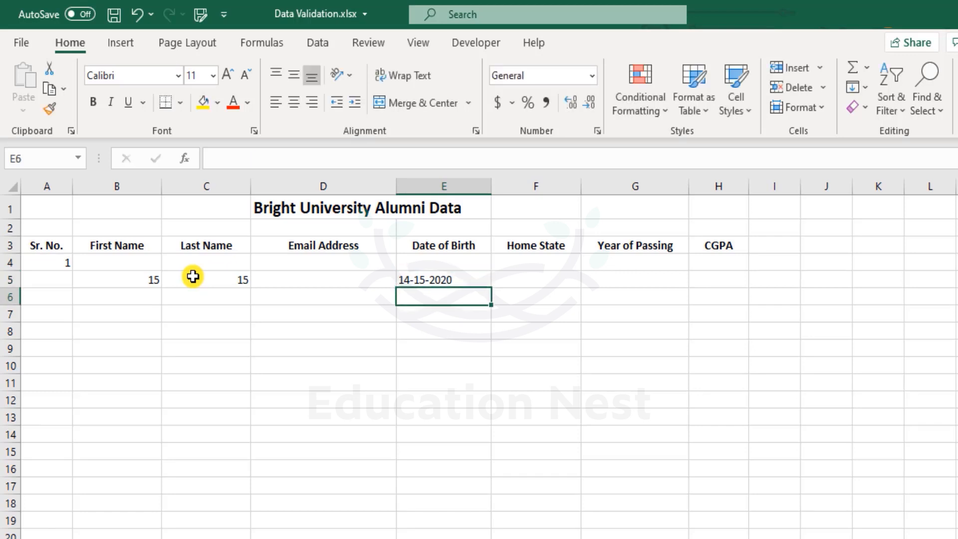
key(Up)
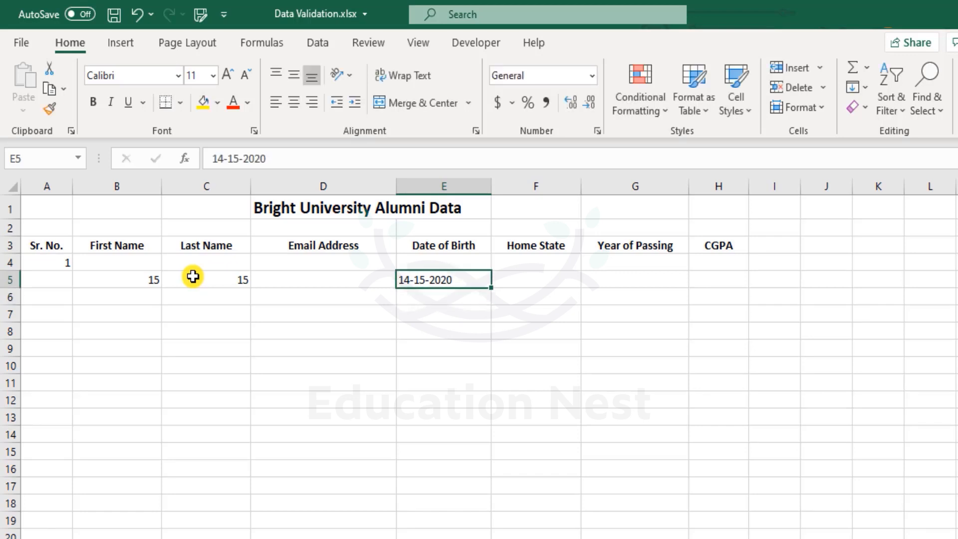
double_click(404, 280)
key(Delete)
text(2)
key(Return)
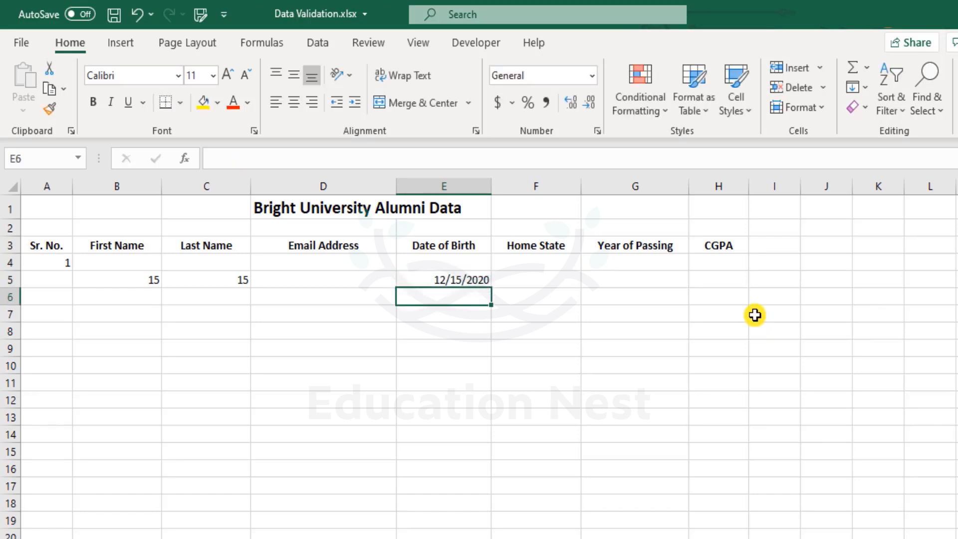
key(ctrl+z)
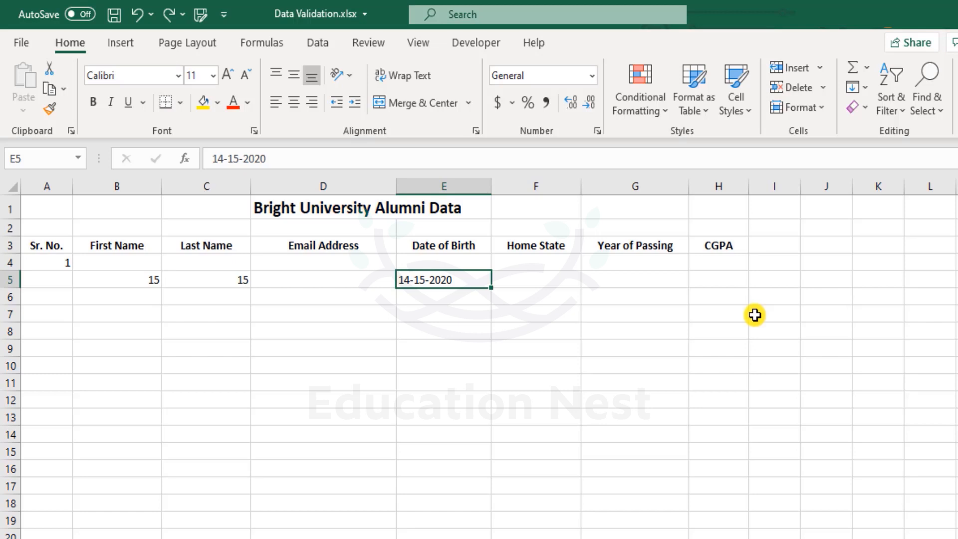
Step: Clear the date from E5 and move to the Home State cell F4
key(Delete)
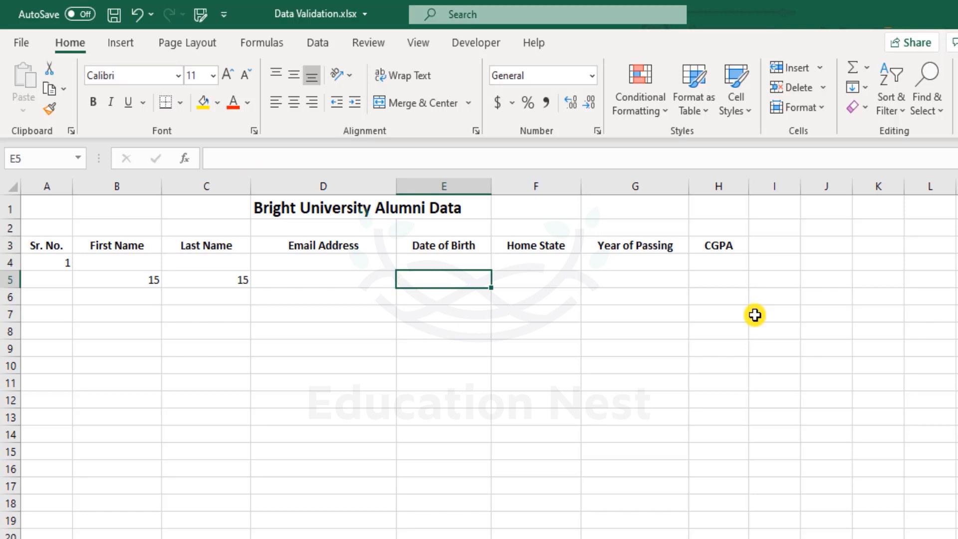
key(Right)
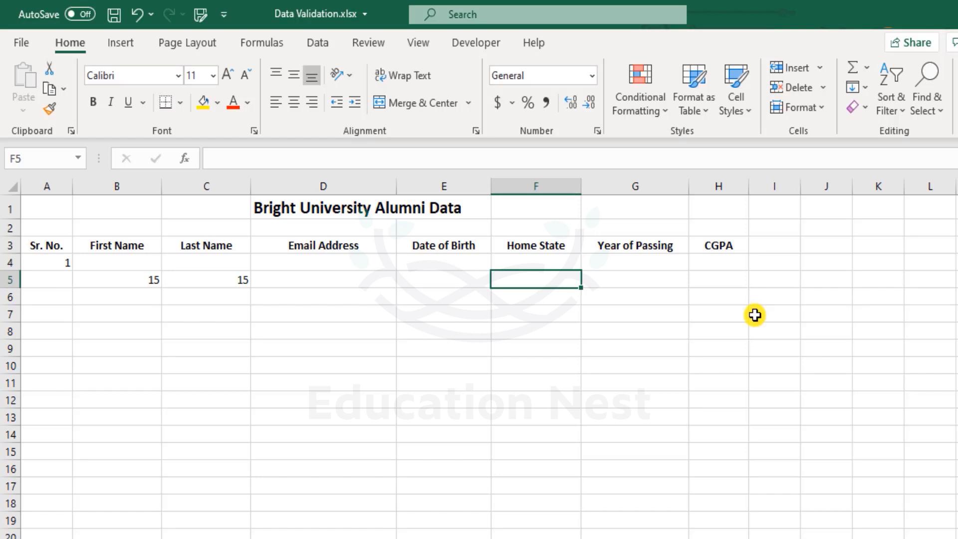
key(Up)
key(Down)
key(Up)
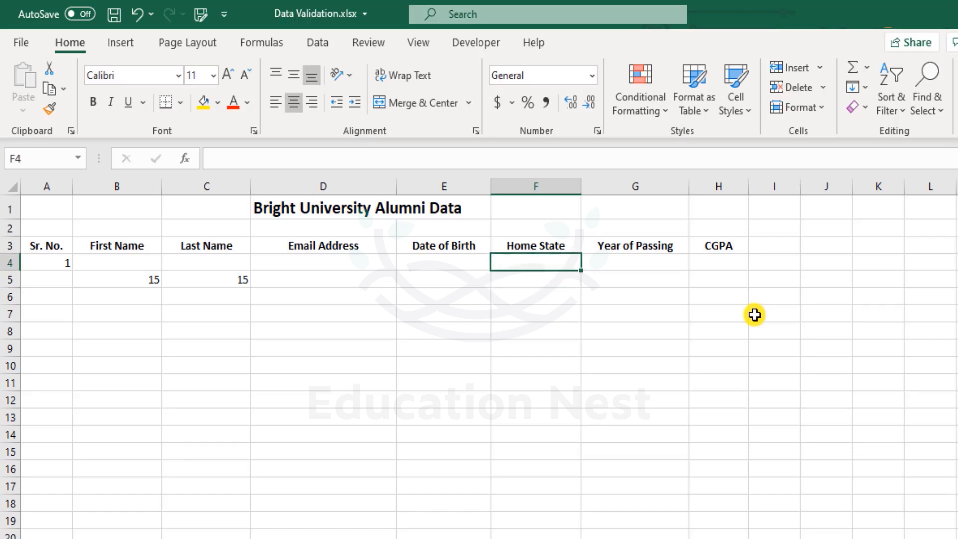
Step: Enter Alabama, California and Pennsylvania as Home State in rows 4–6
text(Alabama)
key(Return)
text(Californi)
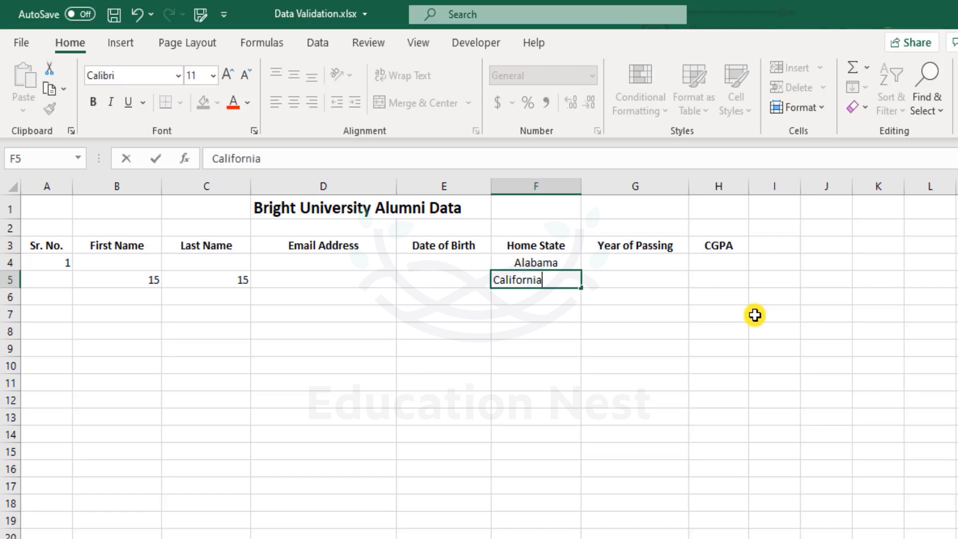
text(a)
key(Return)
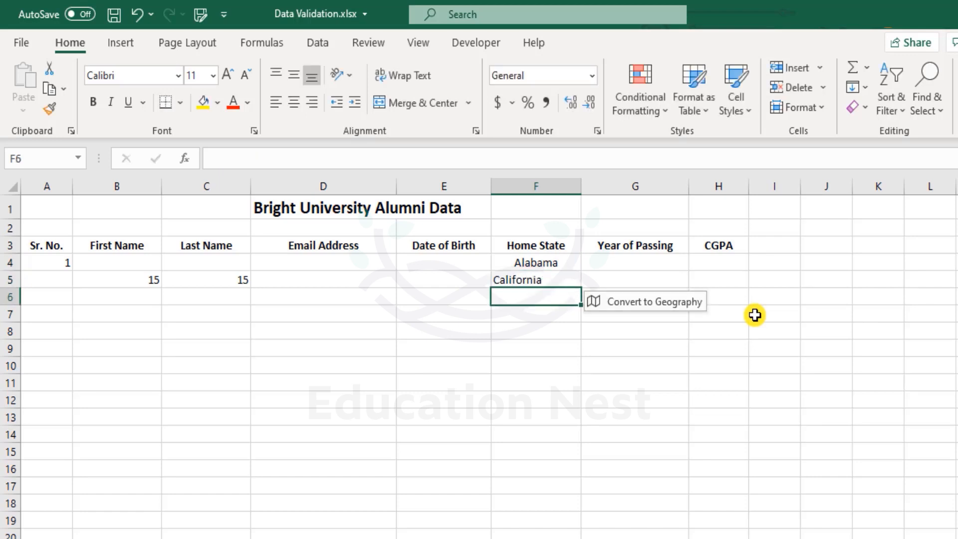
text(Penc)
key(BackSpace)
text(nsylvania)
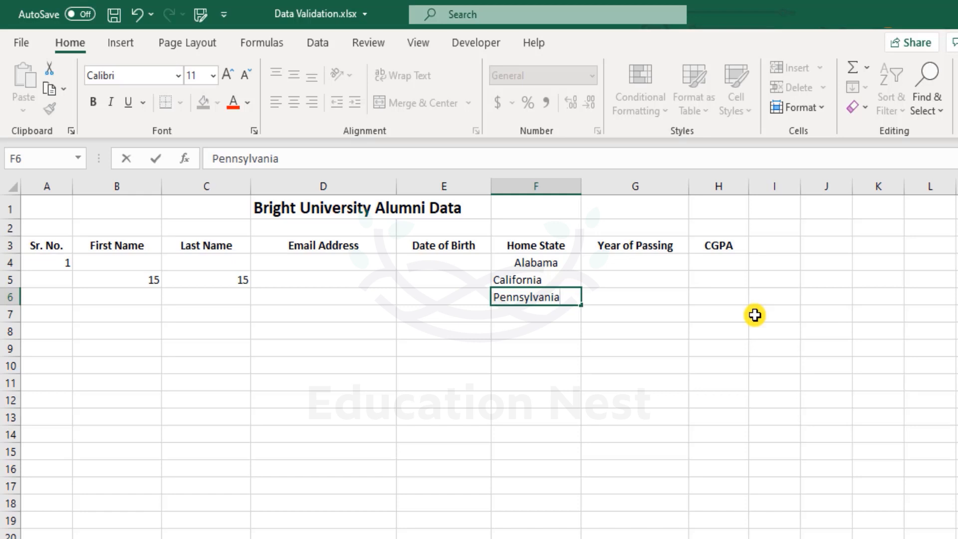
key(Return)
Step: Edit F6 to the misspelling 'Pensylvania' by deleting one n
key(Up)
key(F2)
key(Home)
key(Right)
key(Right)
key(Delete)
key(Return)
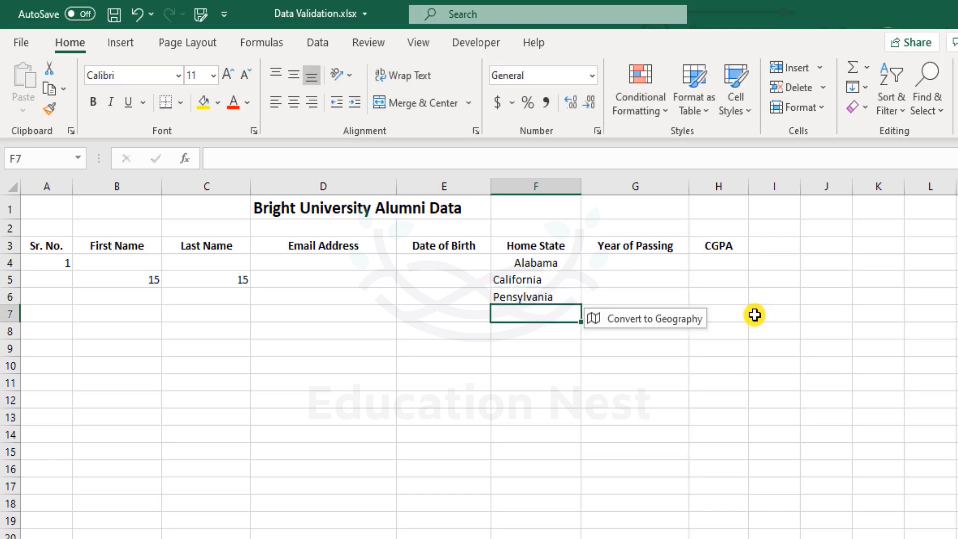
Step: Select the California and Pensylvania cells and undo the last change
key(Up)
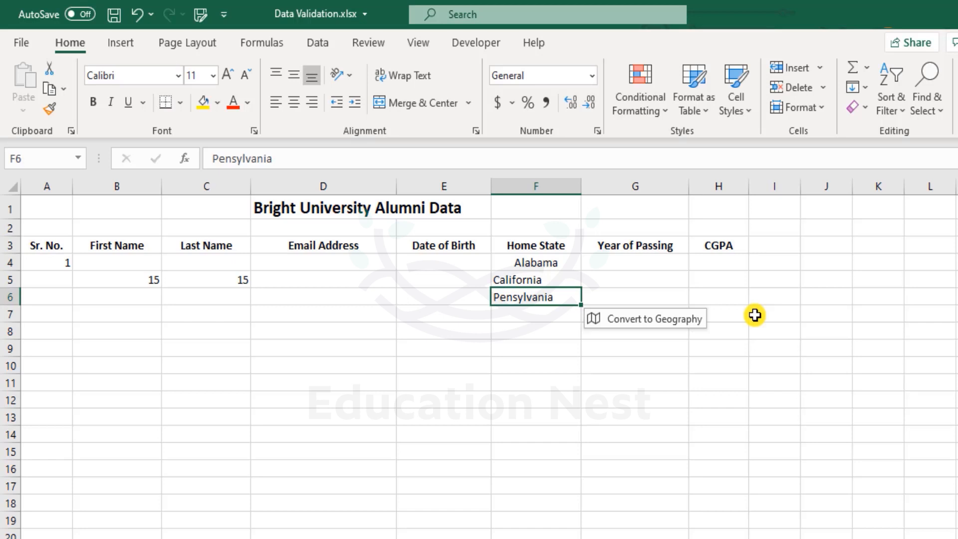
key(shift+Up)
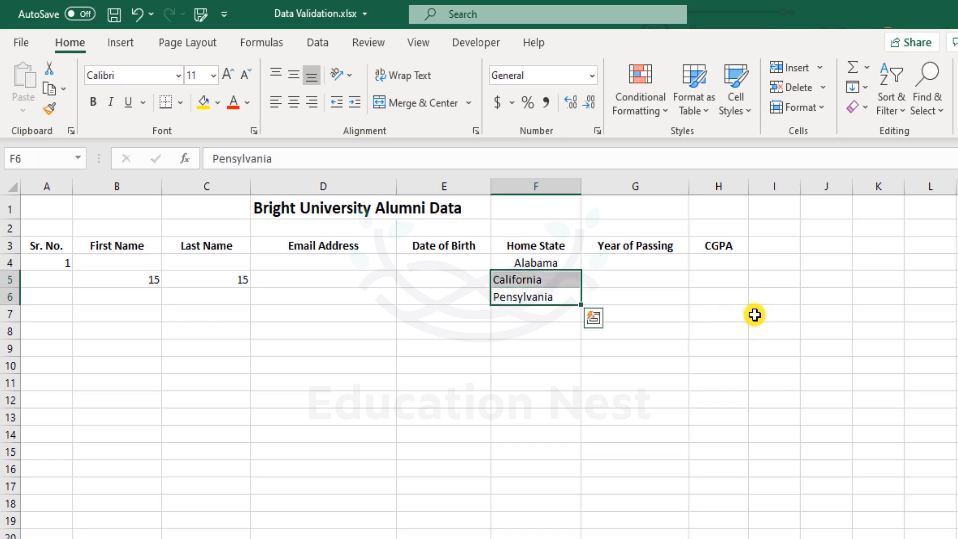
key(ctrl+z)
key(ctrl+z)
key(ctrl+z)
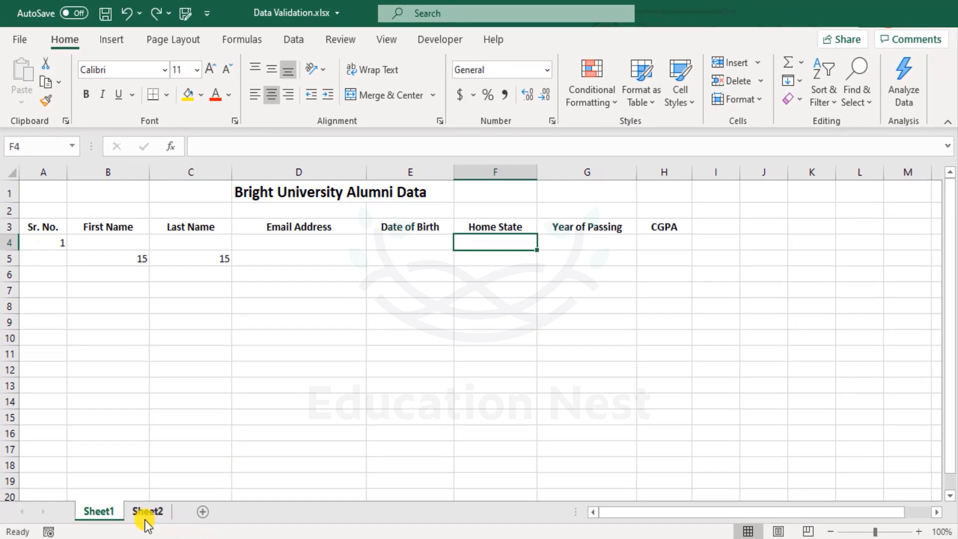
click(146, 519)
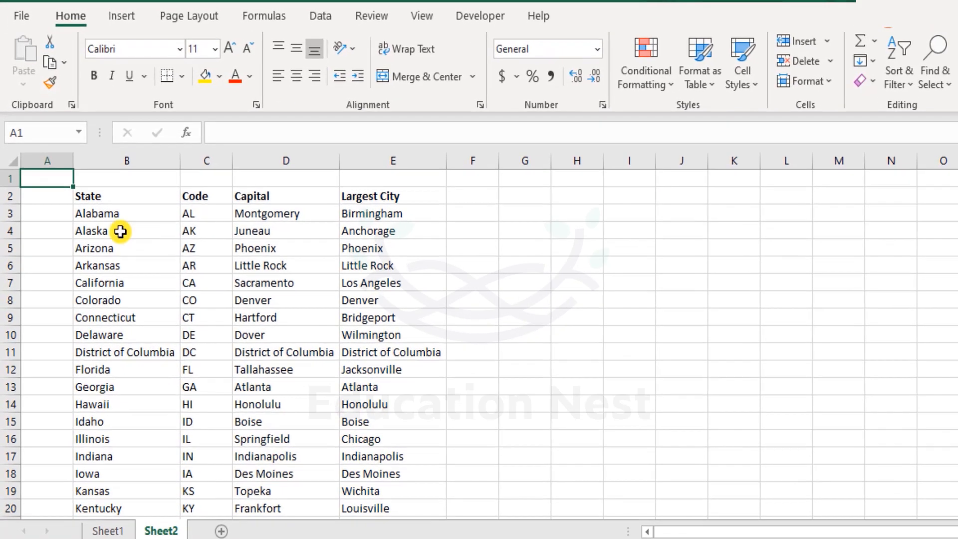
drag(111, 208, 133, 506)
scroll(135, 413, up, 2)
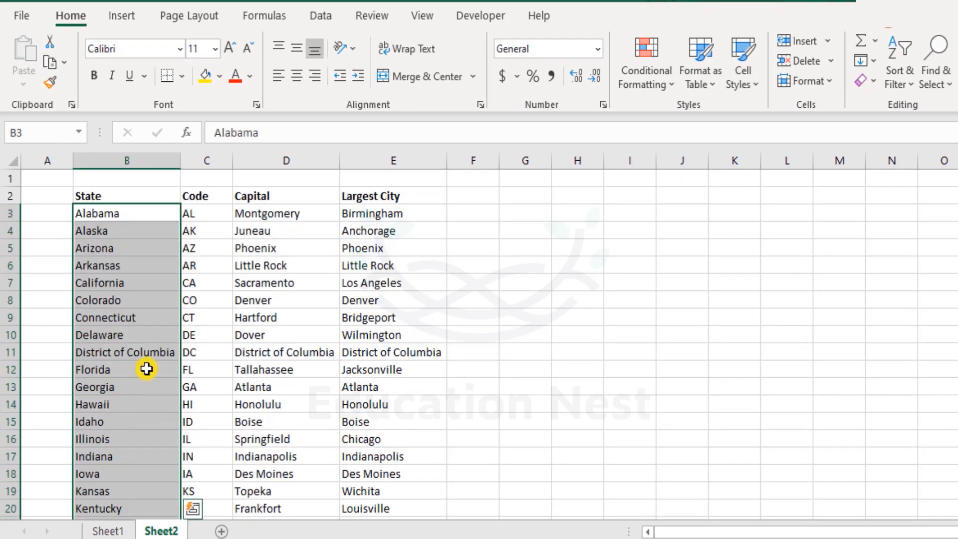
click(61, 178)
click(107, 529)
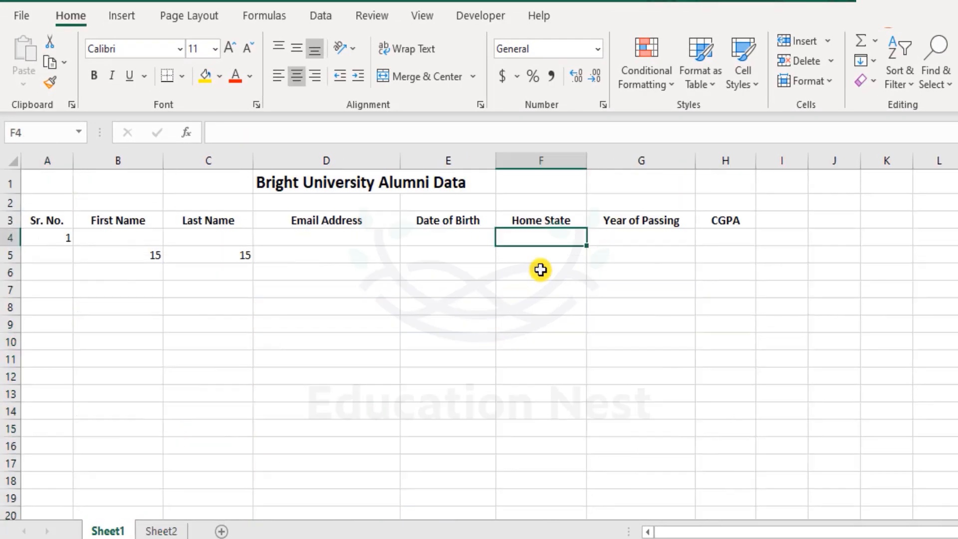
click(667, 235)
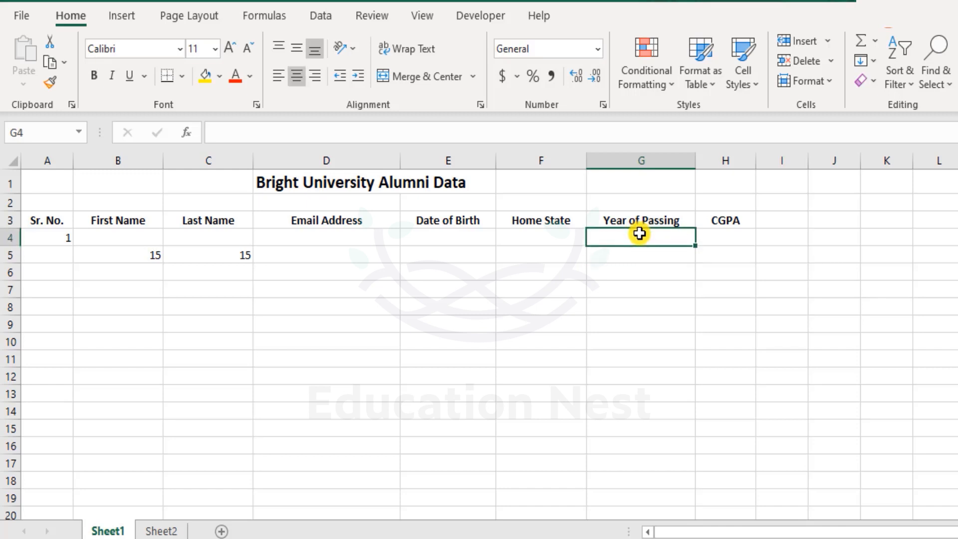
text(20.)
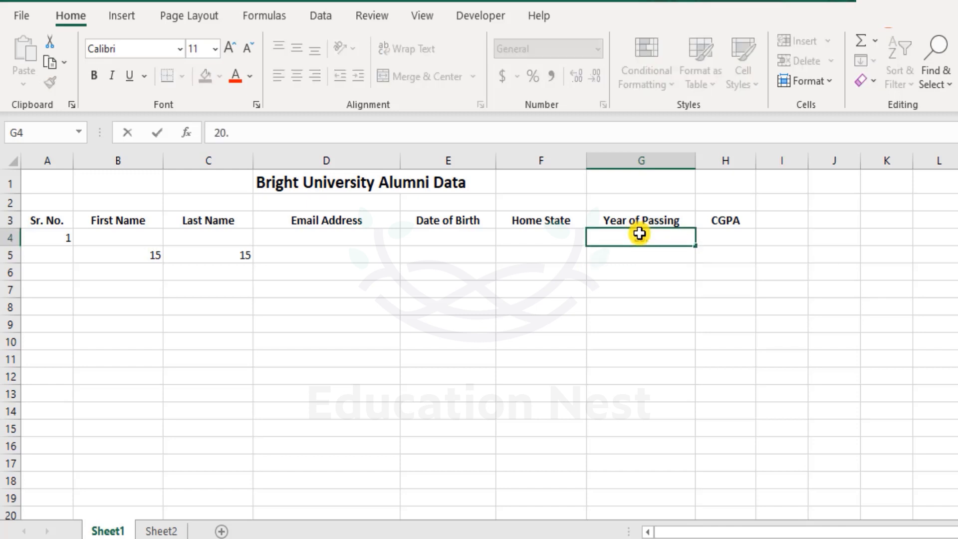
text(20)
key(Return)
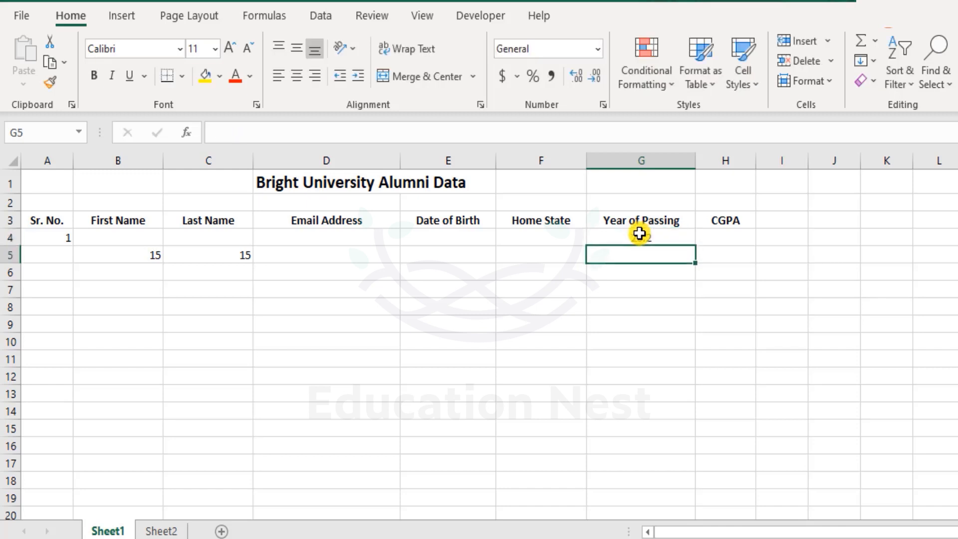
click(654, 233)
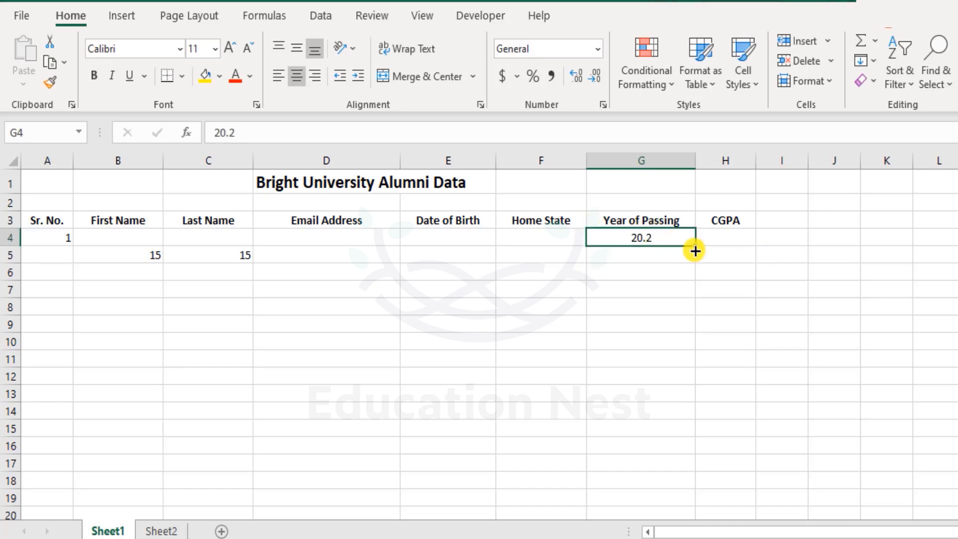
text(2020)
key(Return)
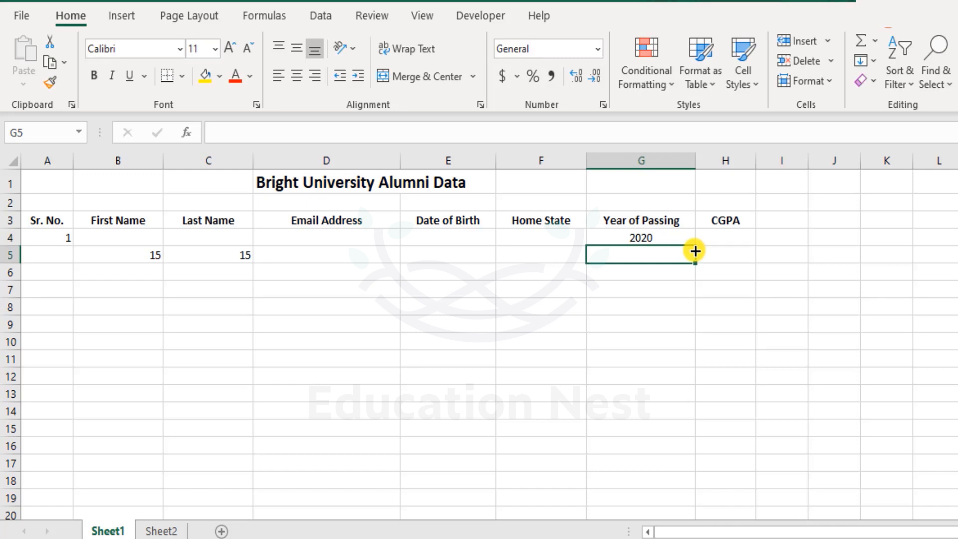
key(Up)
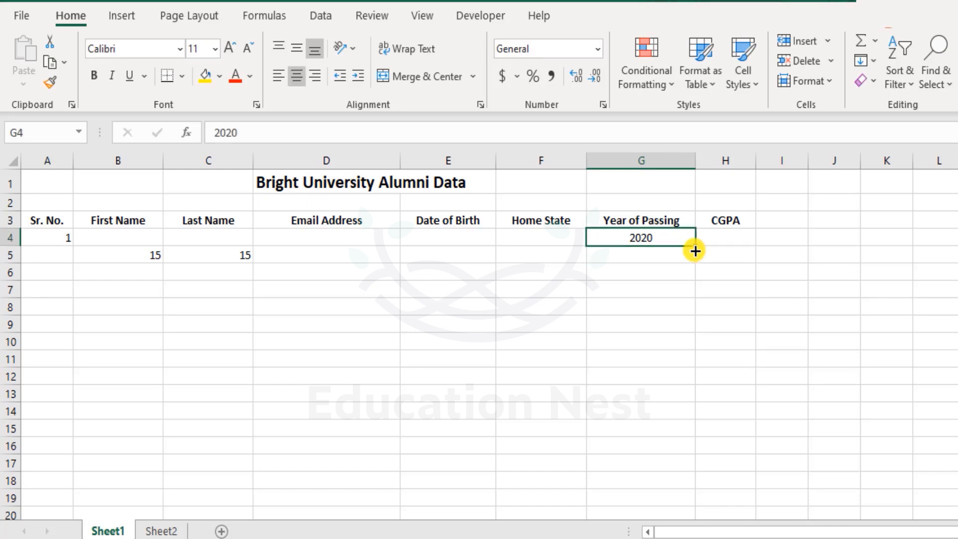
key(Delete)
key(Right)
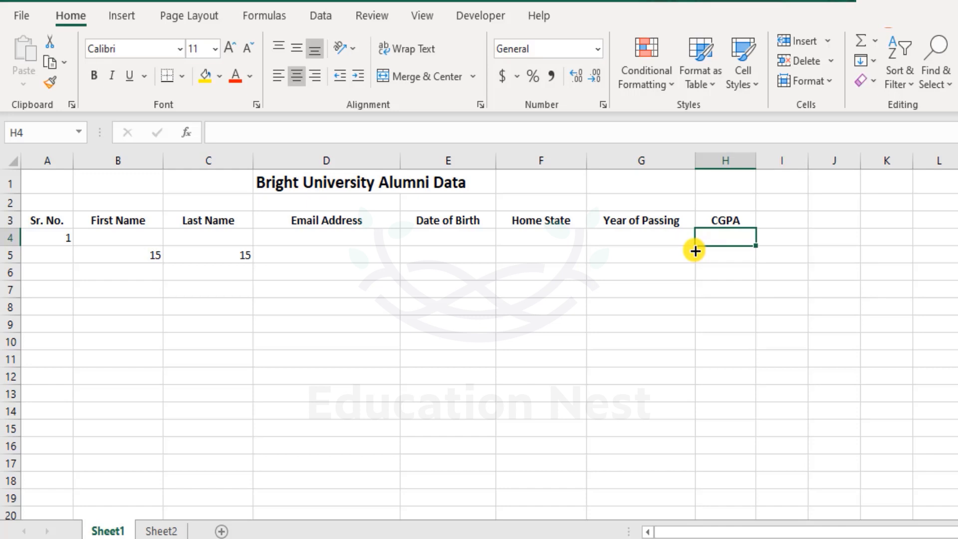
Step: Enter 7.05 in H4 and 'Test' in H5, then select B4:H5
text(7.0)
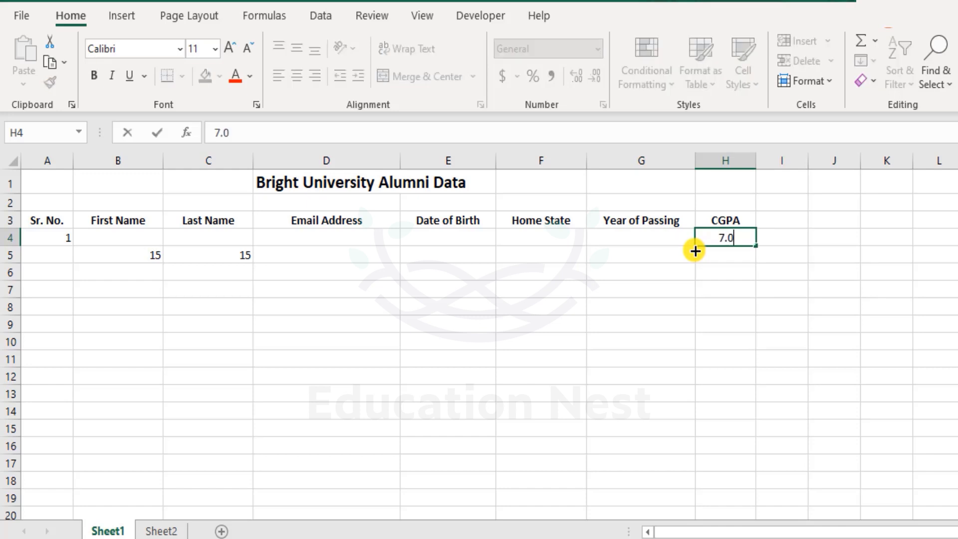
text(5)
key(Return)
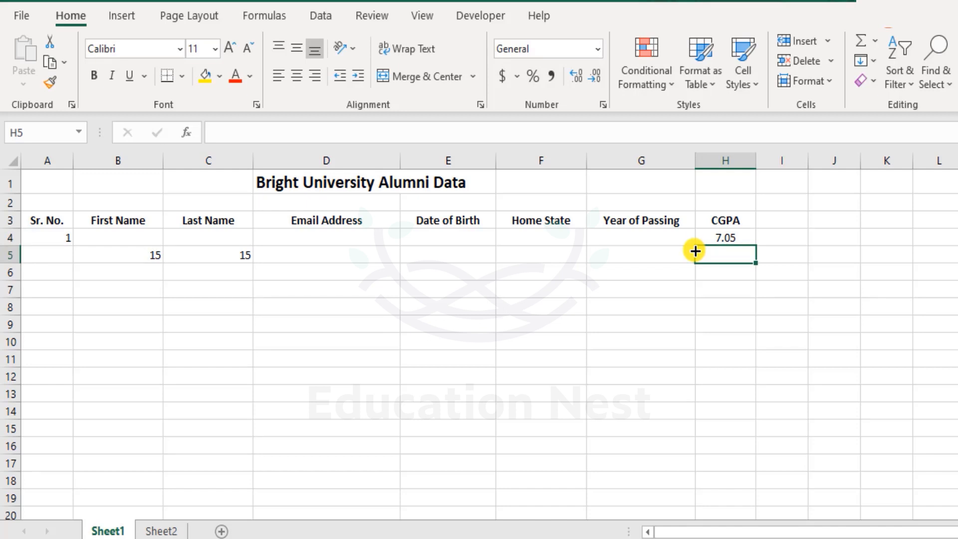
text(Test)
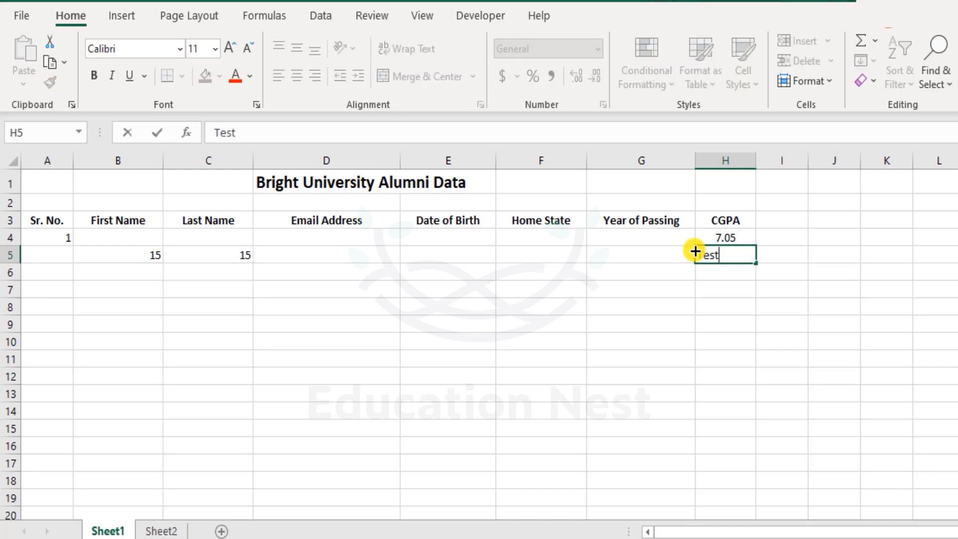
key(Return)
key(Up)
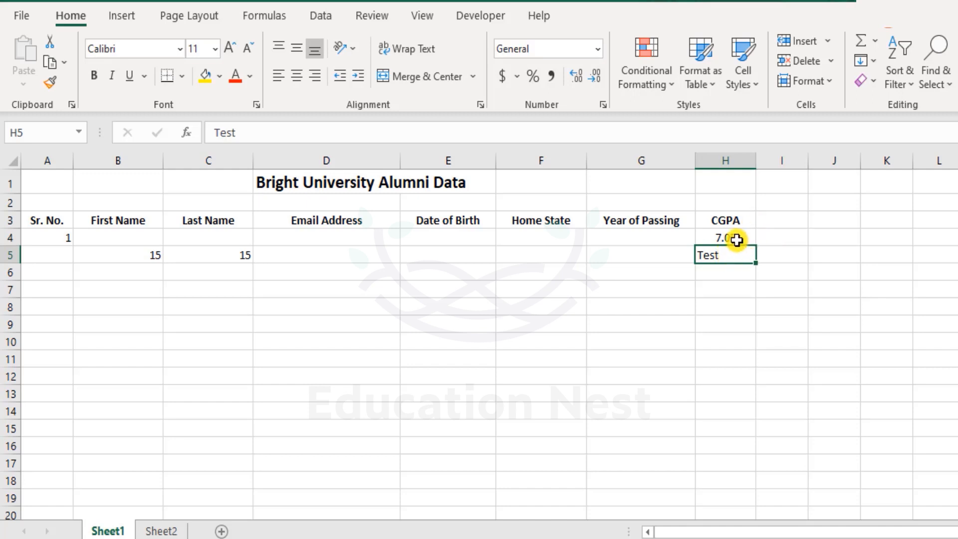
drag(733, 238, 94, 251)
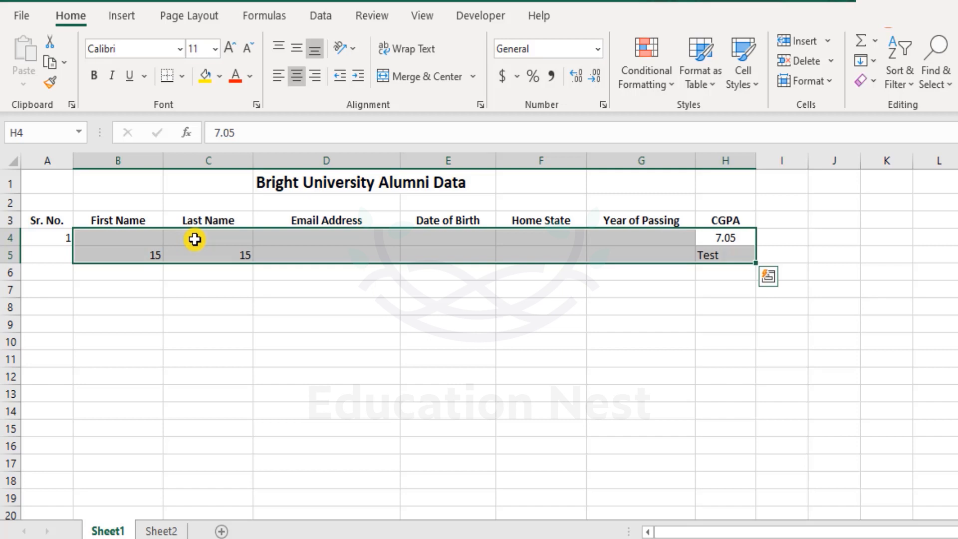
Step: Clear B4:H5, select the name cells B4:C4 and bring up the Data tab
key(Delete)
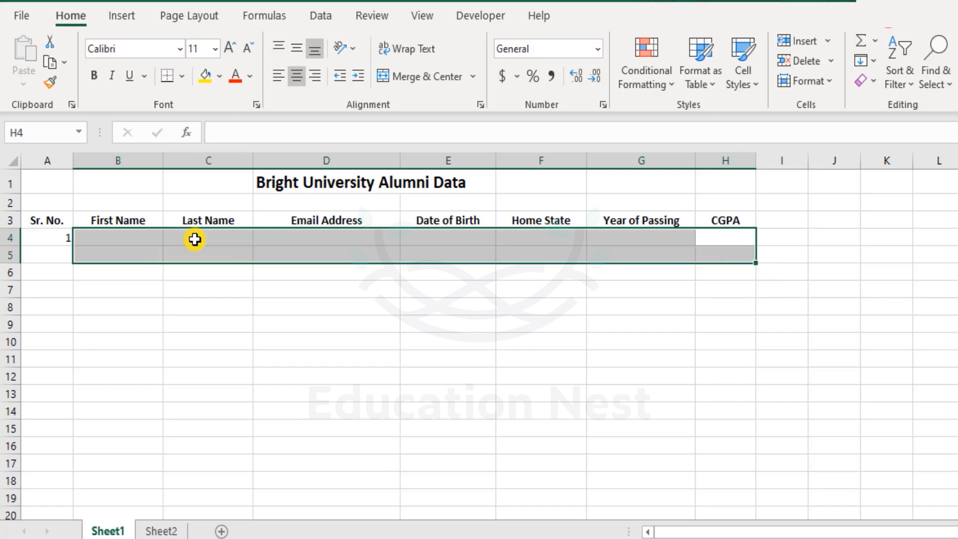
click(101, 238)
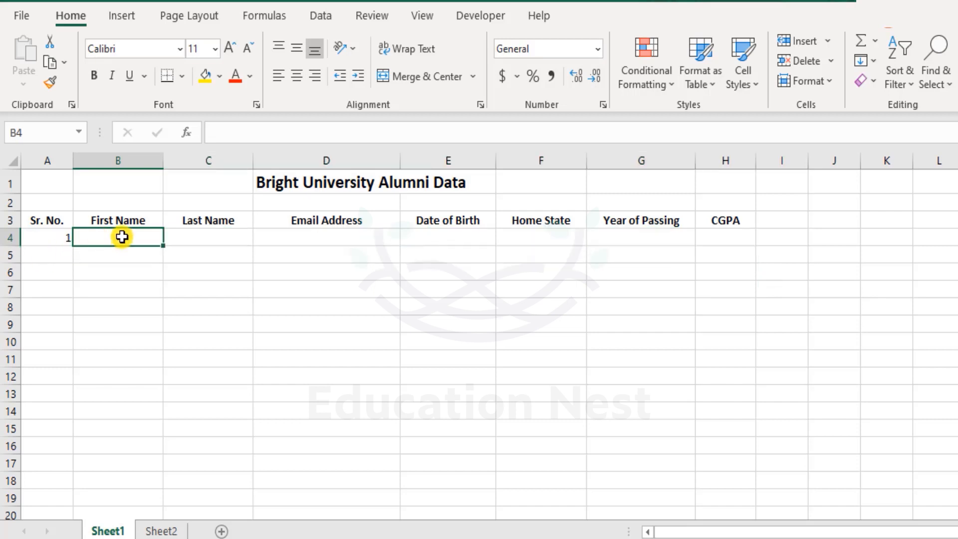
drag(133, 237, 188, 235)
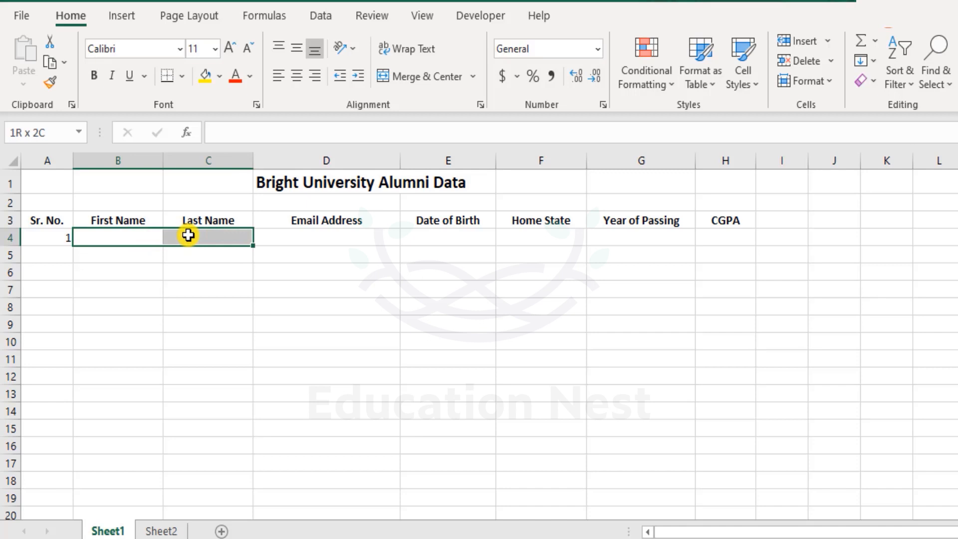
mouse_move(188, 236)
mouse_down()
mouse_move(138, 241)
mouse_move(196, 234)
mouse_up()
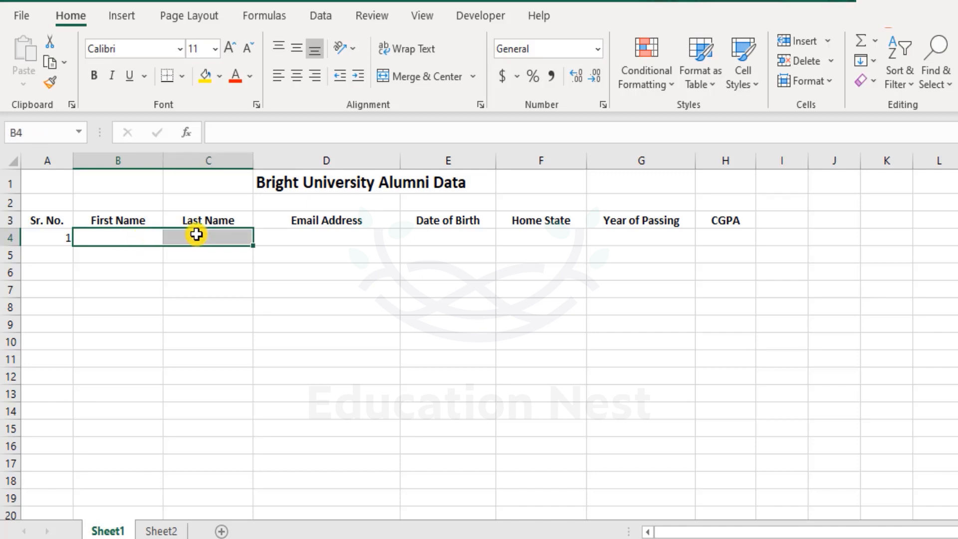
click(319, 18)
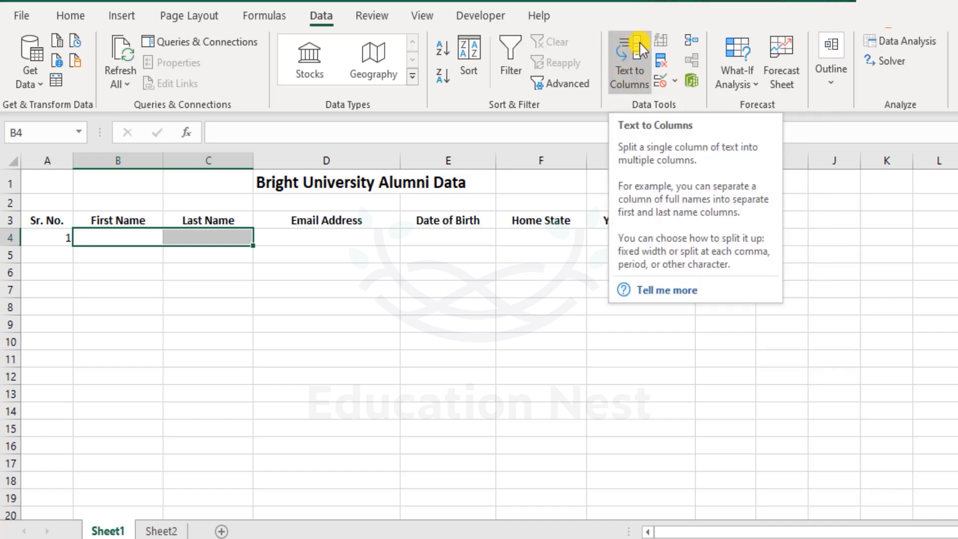
Step: Open Data Validation for B4:C4, shift the dialog aside and expand the Allow list
click(661, 85)
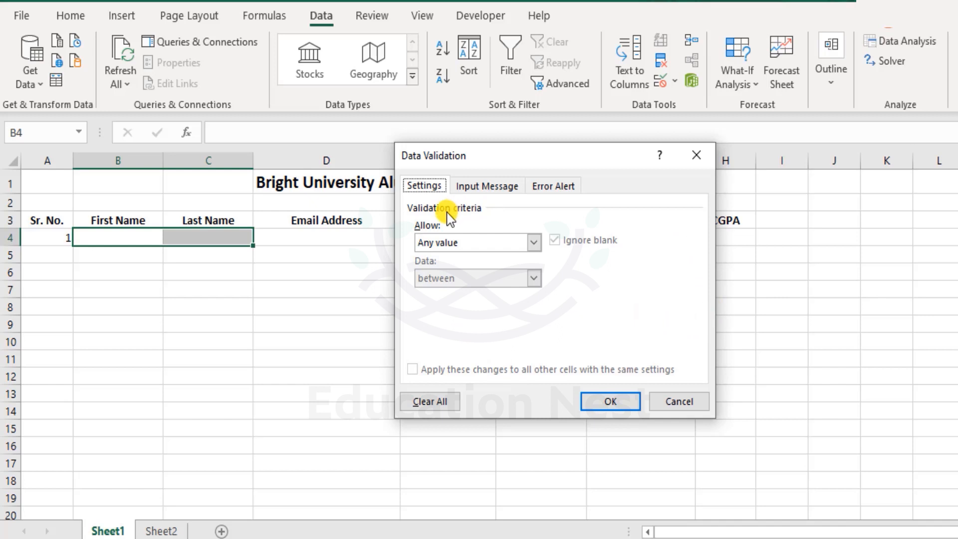
click(477, 245)
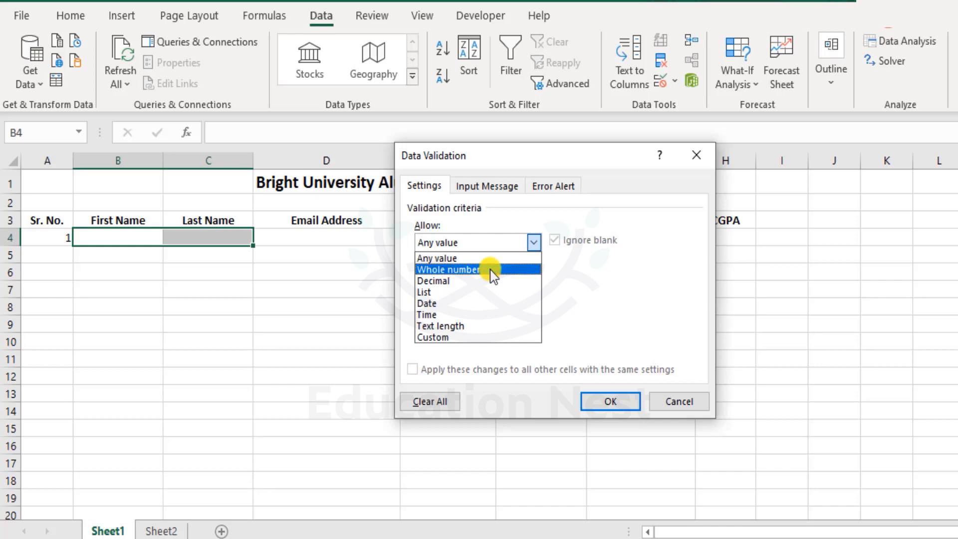
click(584, 157)
drag(479, 158, 498, 156)
click(478, 238)
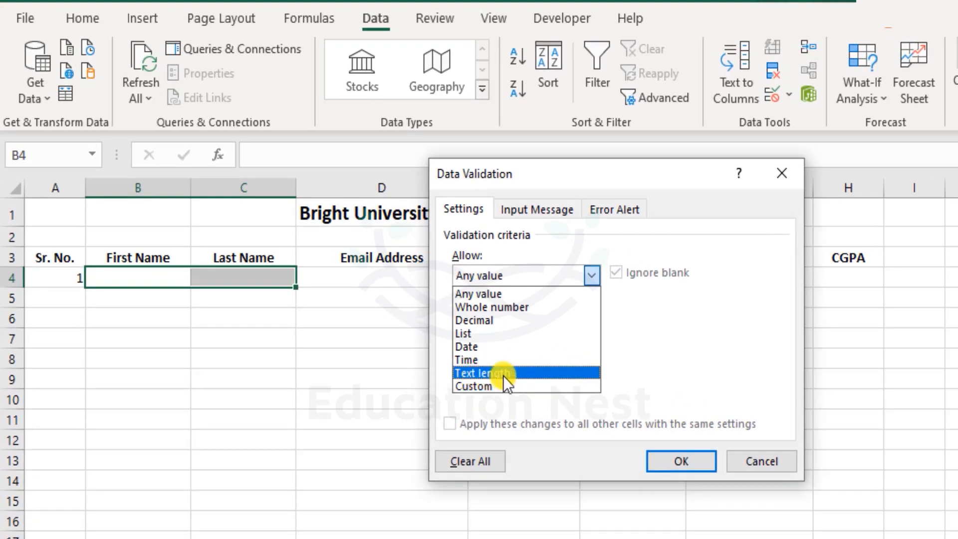
Step: Apply a Text length rule with Minimum 3 and Maximum 15 characters to B4:C4
click(513, 372)
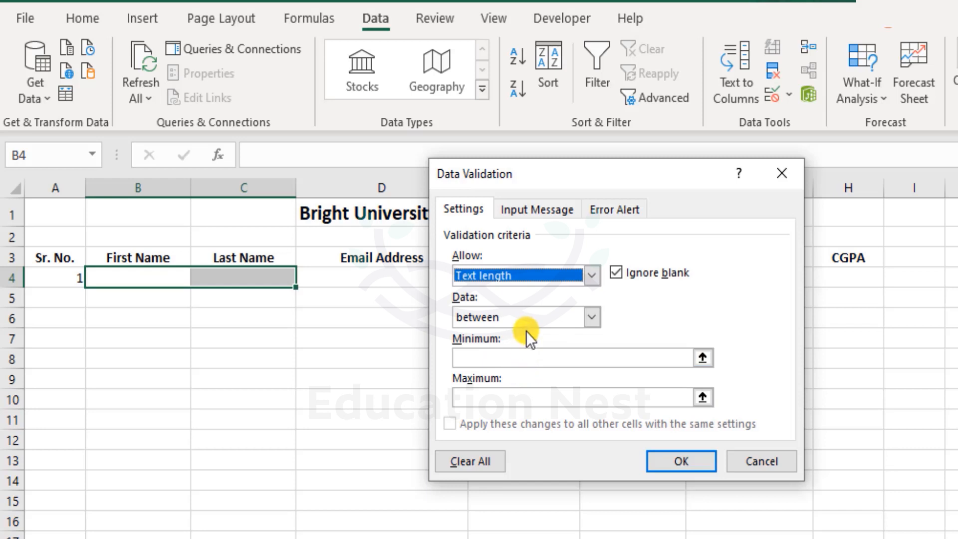
click(515, 357)
click(519, 396)
click(610, 358)
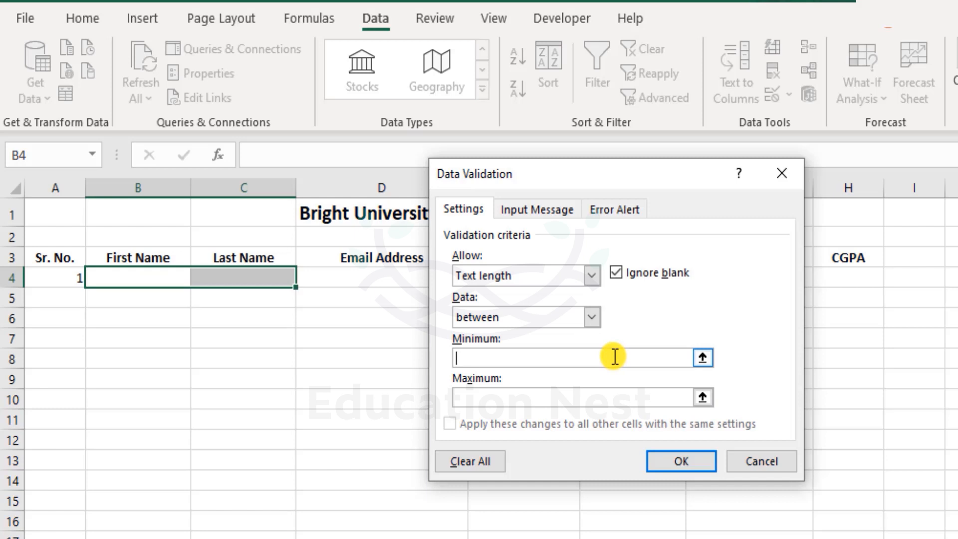
text(3)
key(BackSpace)
text(Joe)
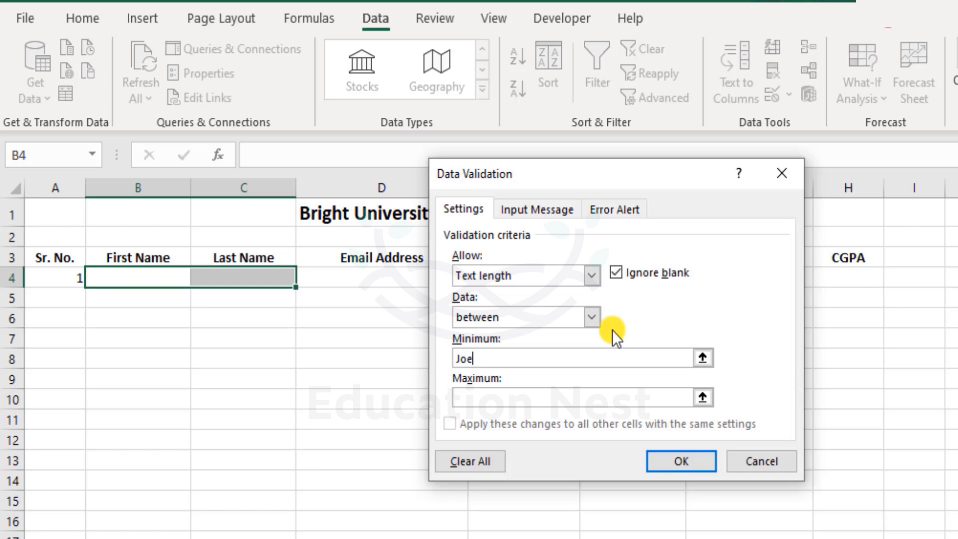
key(BackSpace)
key(BackSpace)
key(BackSpace)
text(3)
click(508, 398)
click(509, 398)
text(15)
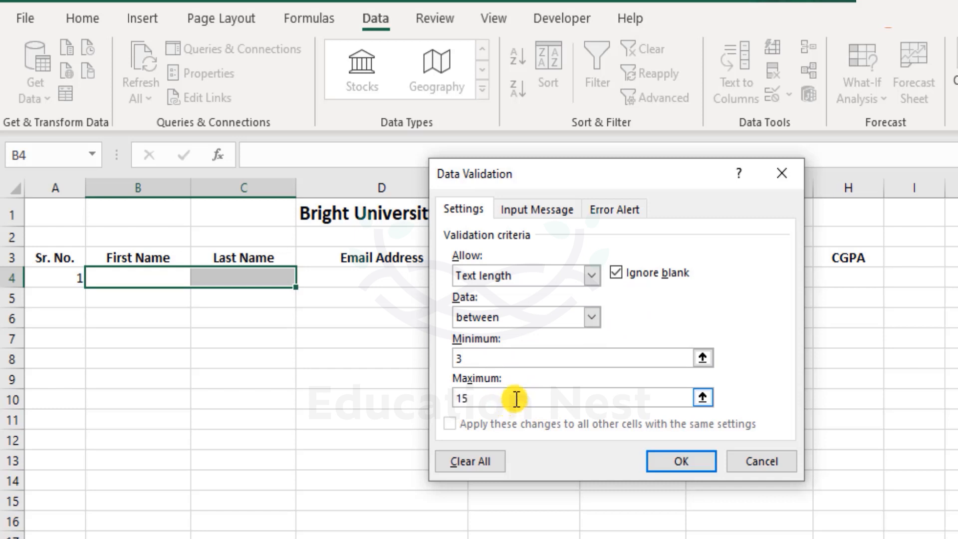
click(689, 461)
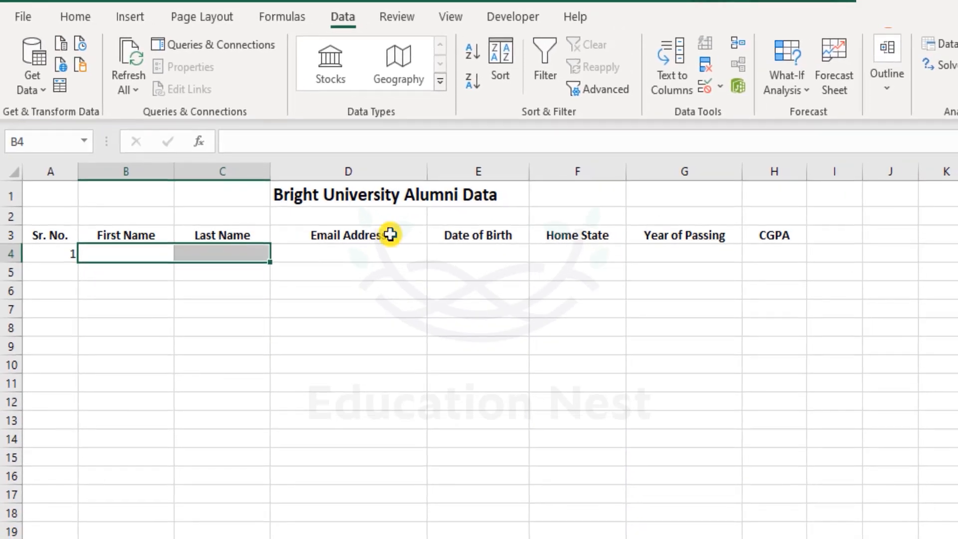
click(705, 85)
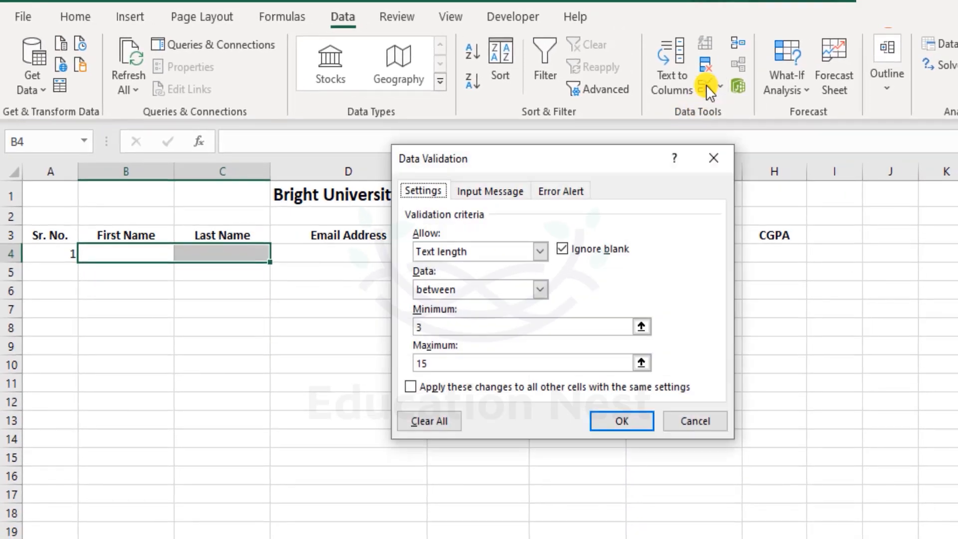
click(437, 365)
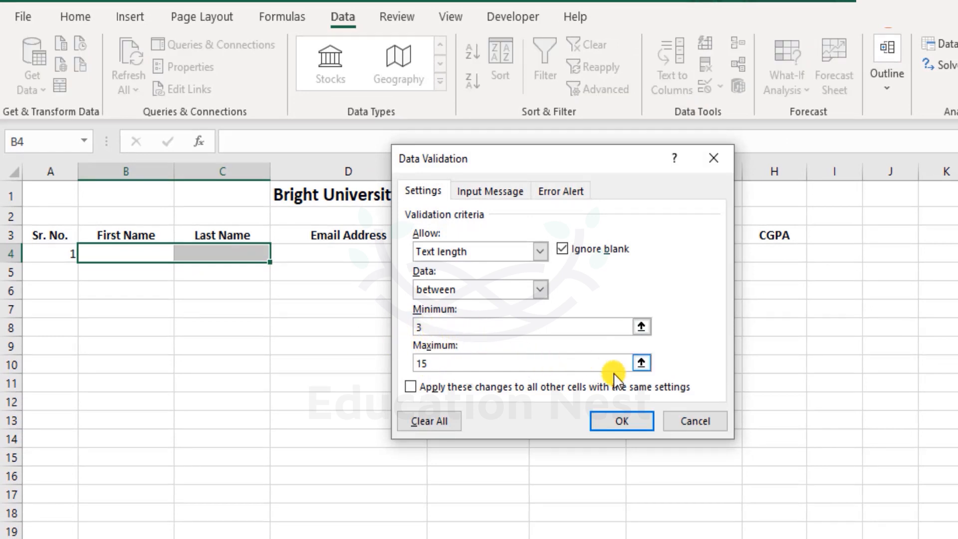
click(613, 420)
click(184, 303)
click(139, 253)
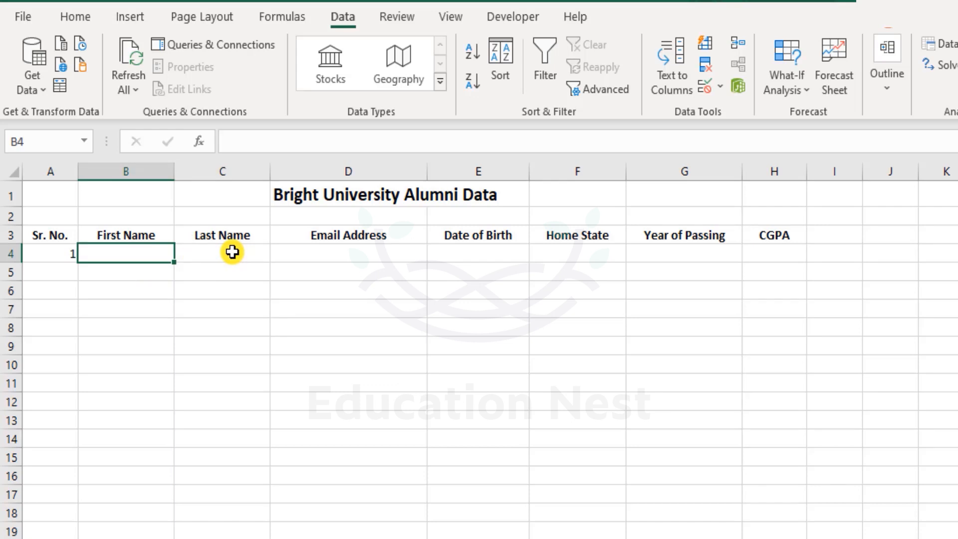
text(a)
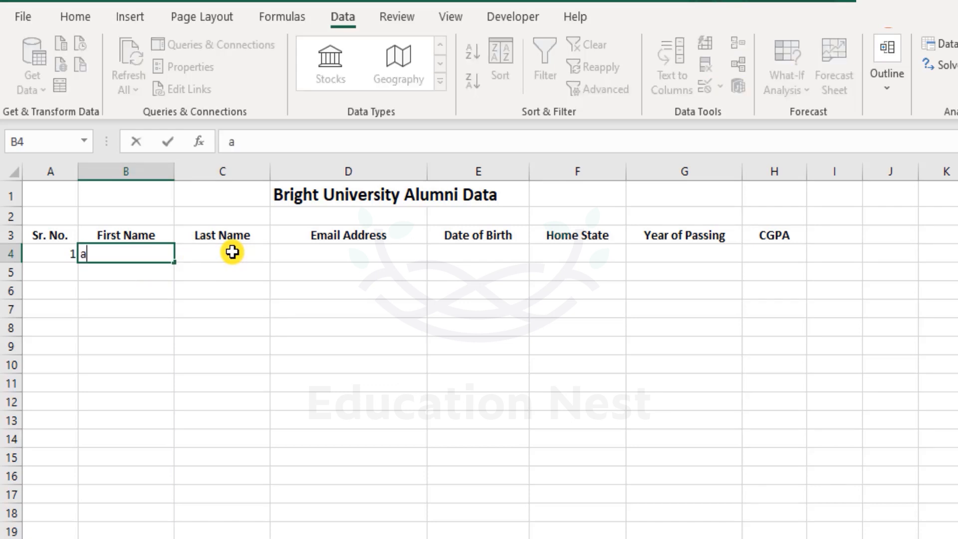
key(Return)
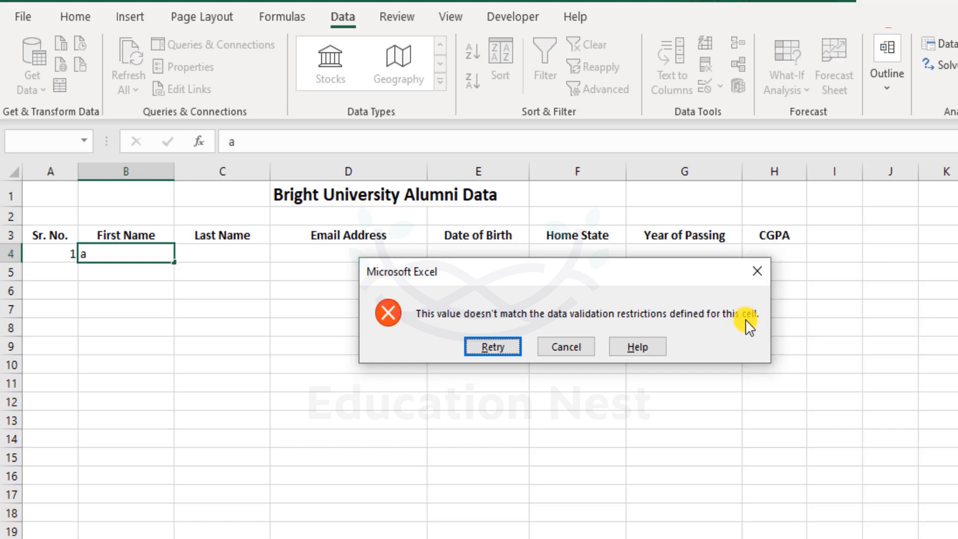
click(504, 349)
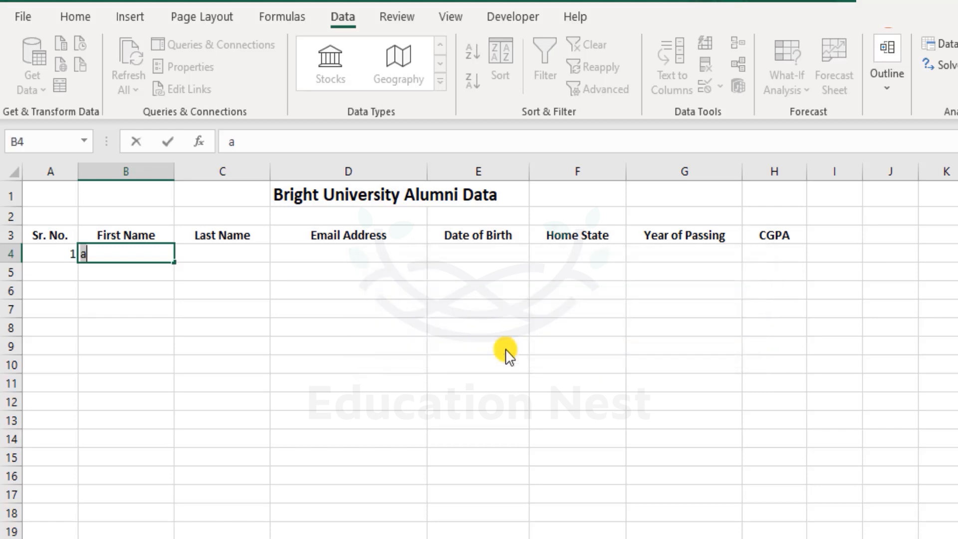
click(138, 259)
key(BackSpace)
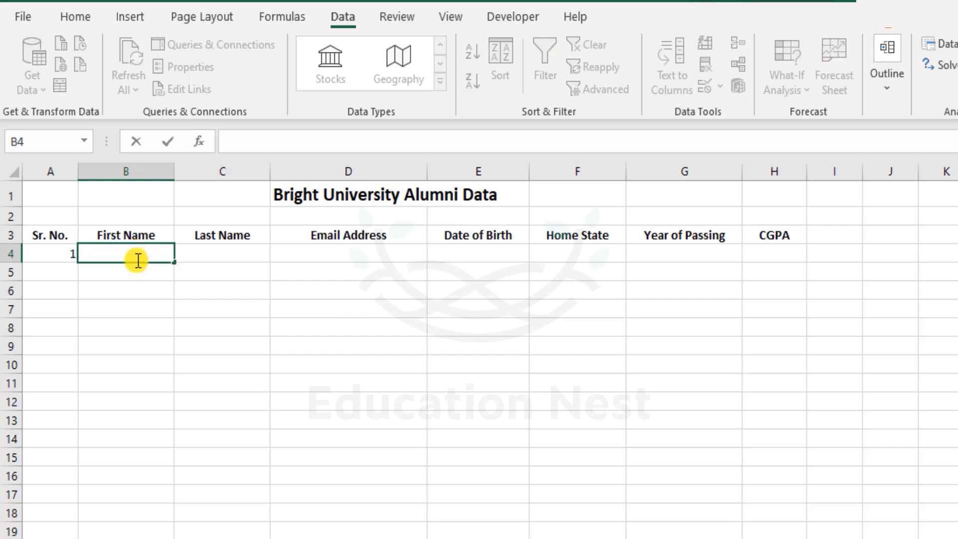
key(Return)
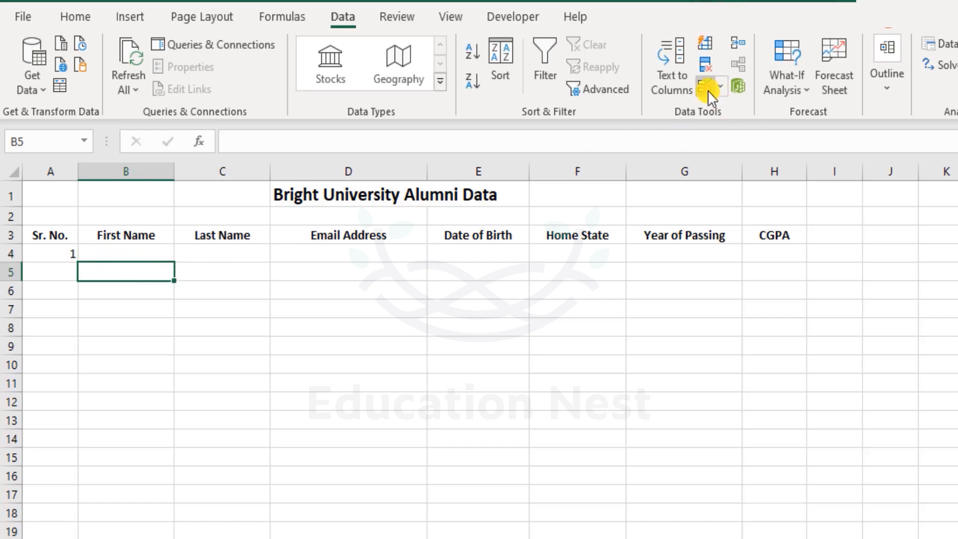
Step: Reopen Data Validation for B4:C4, turn off Ignore blank, and go to Input Message
drag(150, 255, 204, 247)
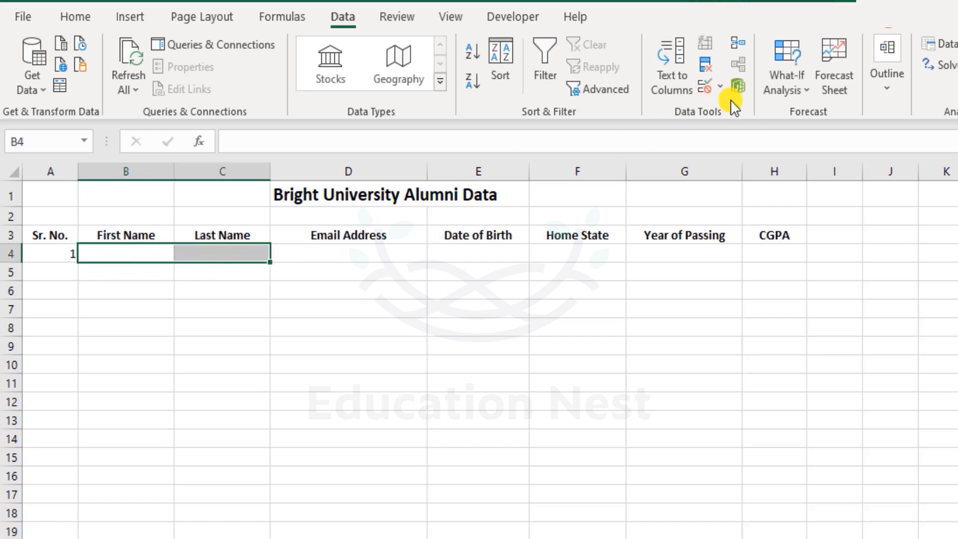
click(703, 83)
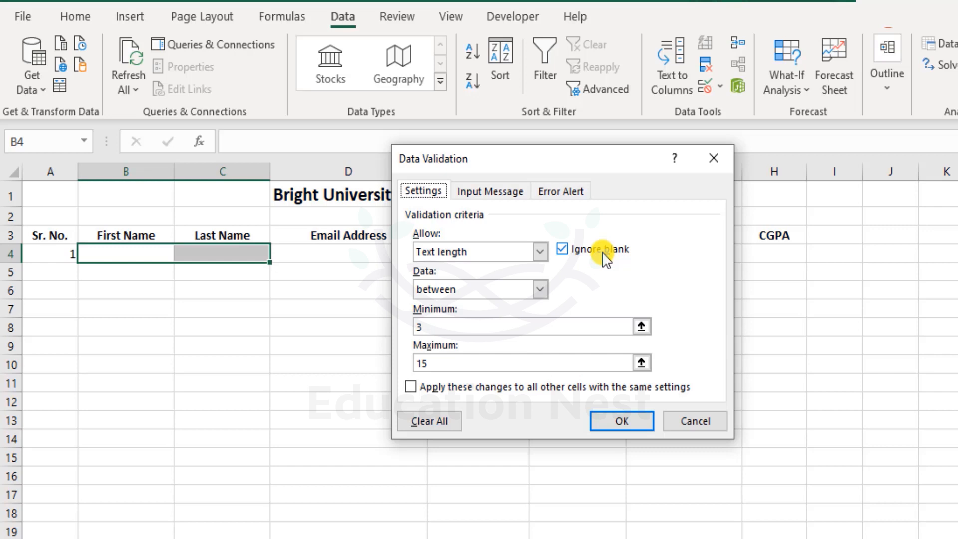
click(569, 251)
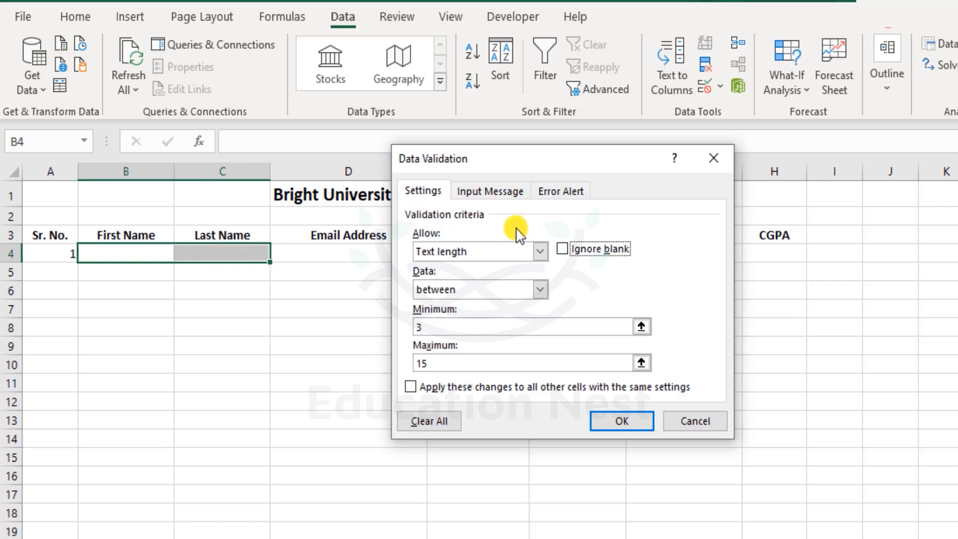
click(563, 250)
click(564, 252)
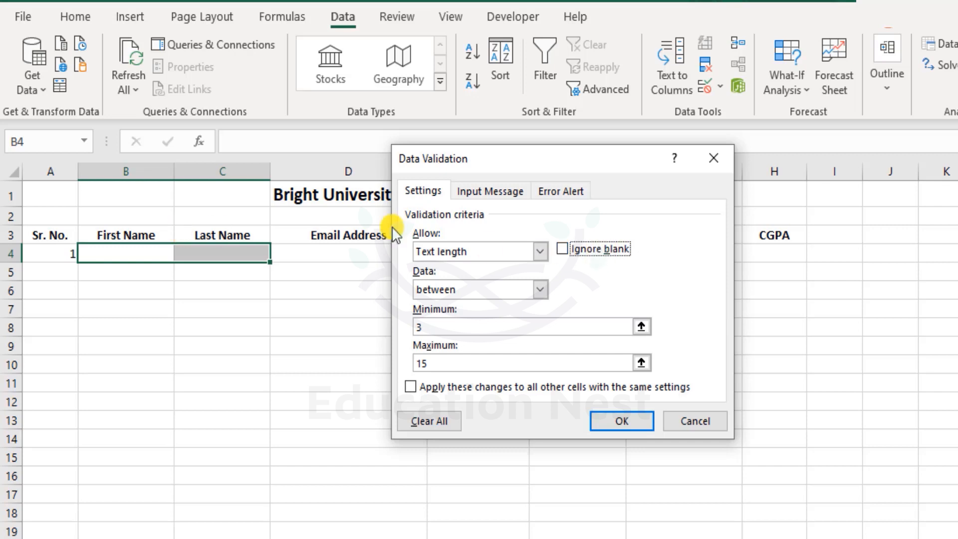
click(505, 192)
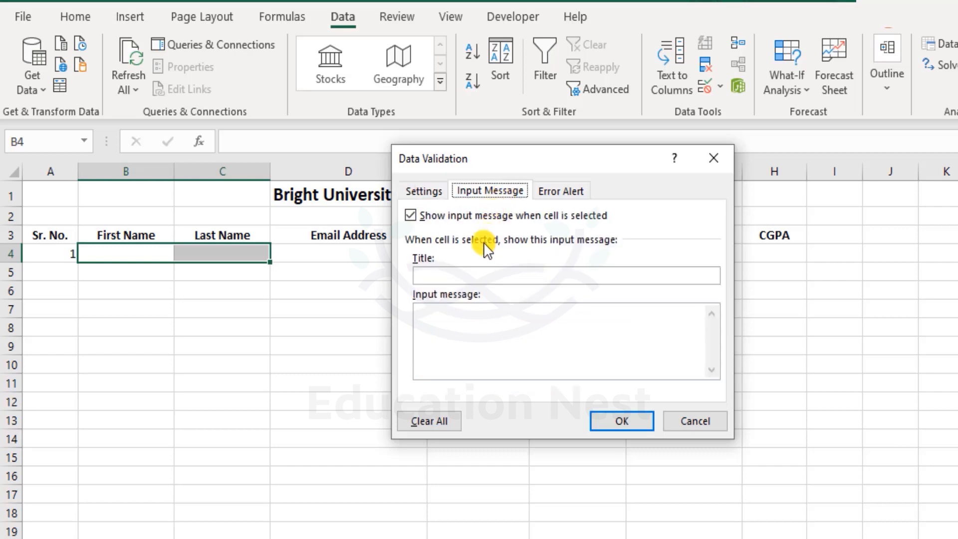
Step: Type 'Enter minimum of 3 characters, but not more than 15 characters' as the input message
click(448, 340)
text(Entere)
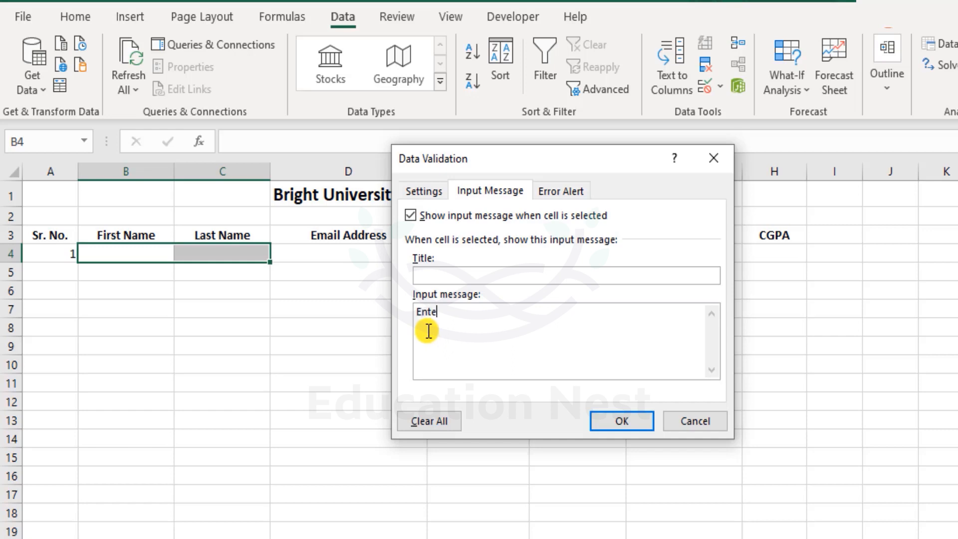
key(BackSpace)
key(BackSpace)
key(BackSpace)
key(BackSpace)
key(BackSpace)
text(Your name)
key(BackSpace)
key(BackSpace)
key(BackSpace)
key(BackSpace)
key(BackSpace)
key(BackSpace)
key(BackSpace)
key(BackSpace)
key(BackSpace)
key(BackSpace)
text(Enter minimum of 3 char)
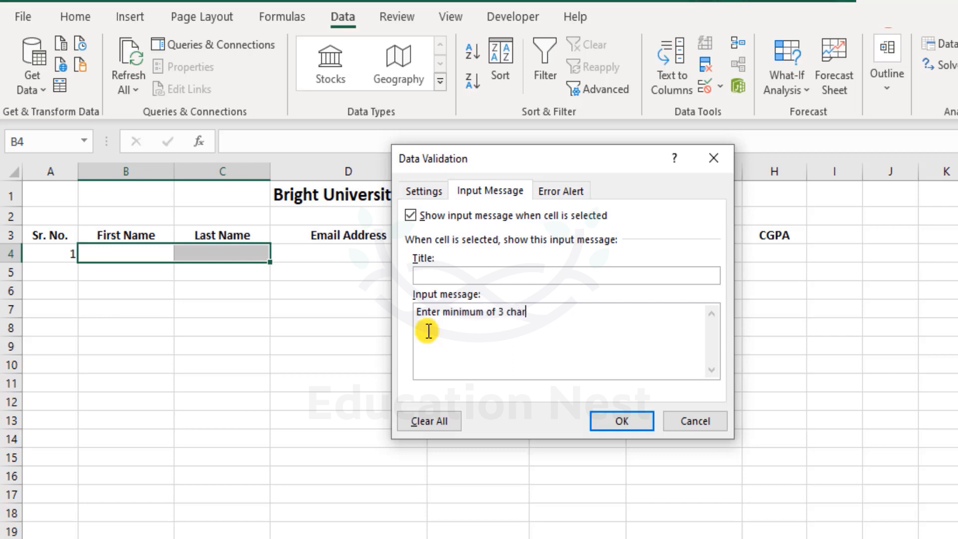
text(acters, but not more tha)
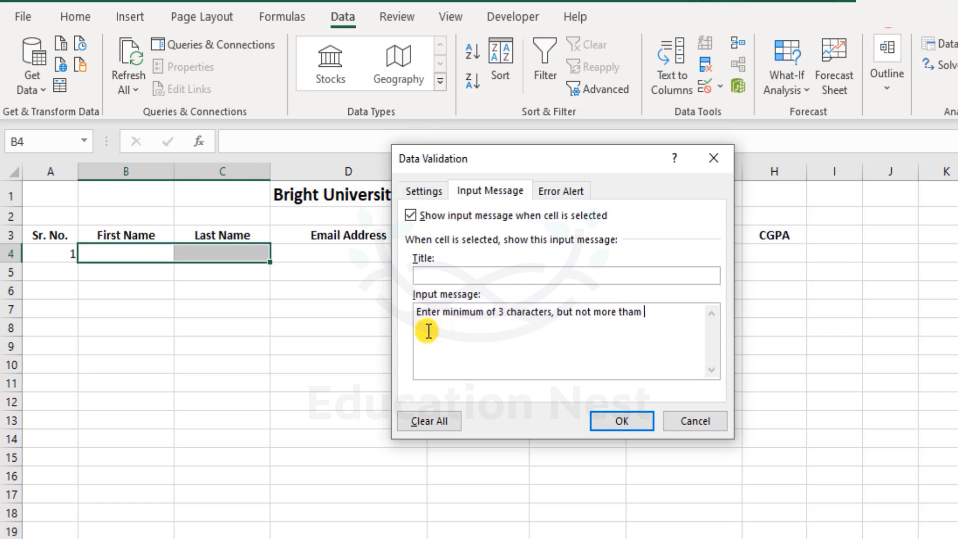
text(n 15 characters)
click(621, 421)
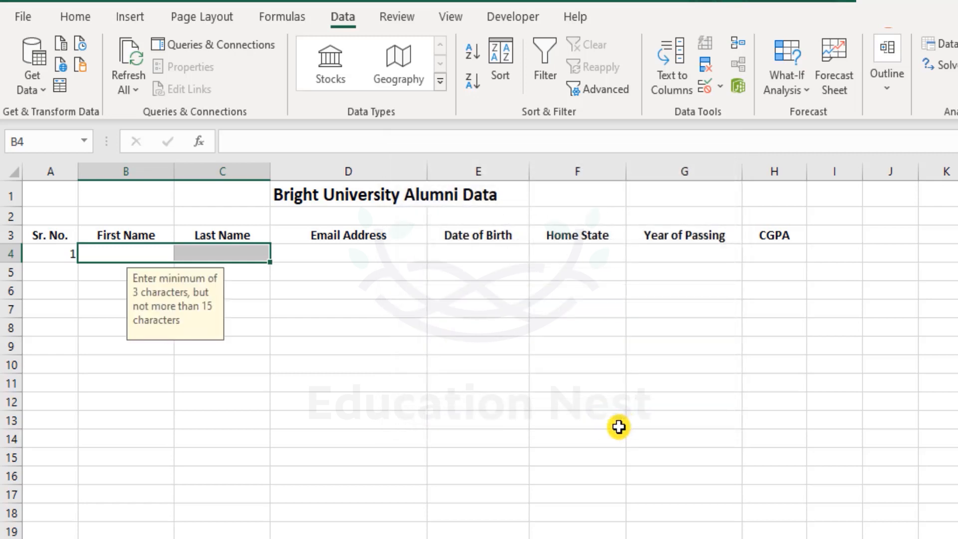
click(241, 349)
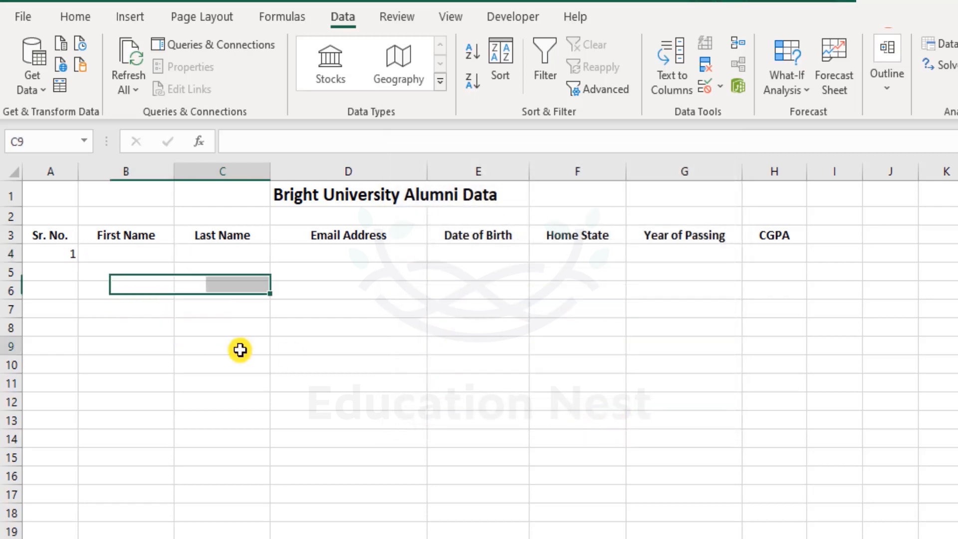
click(135, 254)
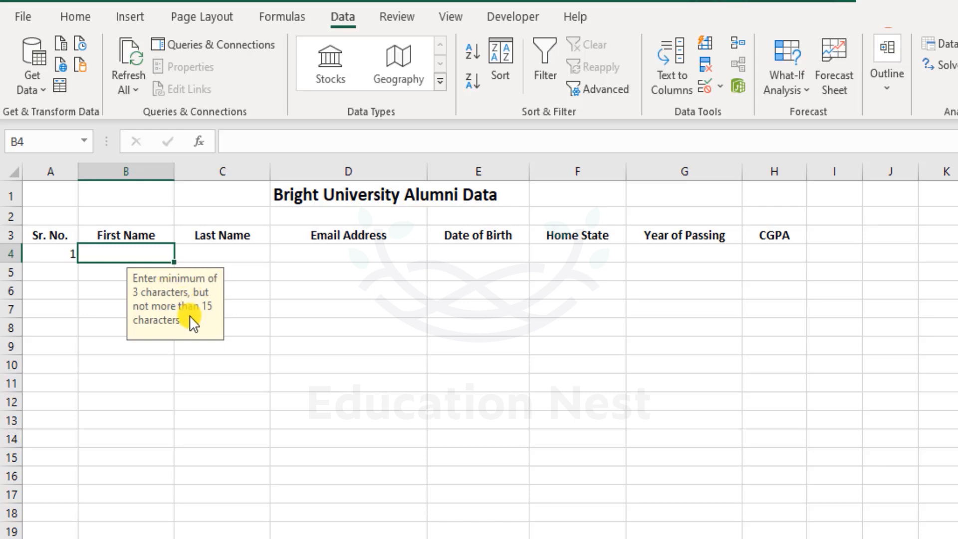
shift+click(229, 253)
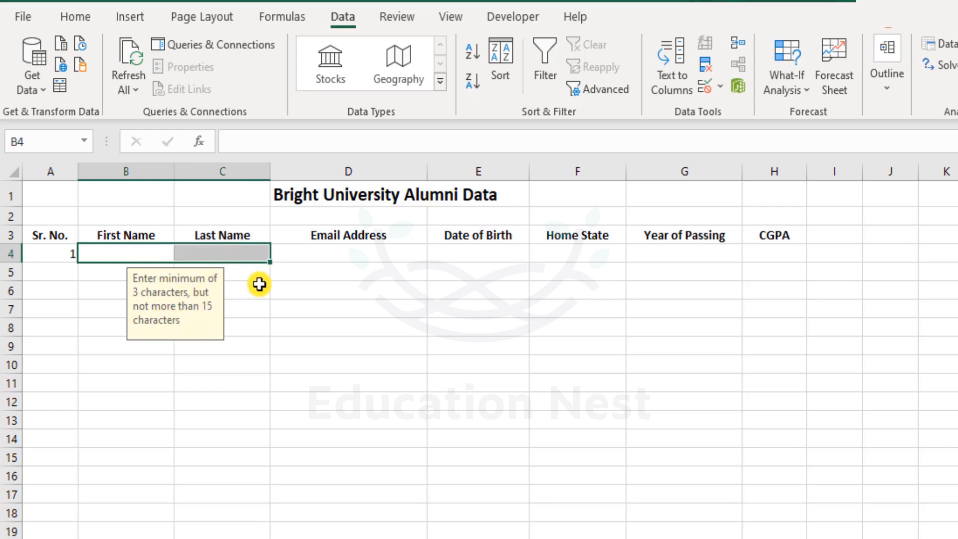
click(308, 266)
drag(98, 248, 244, 253)
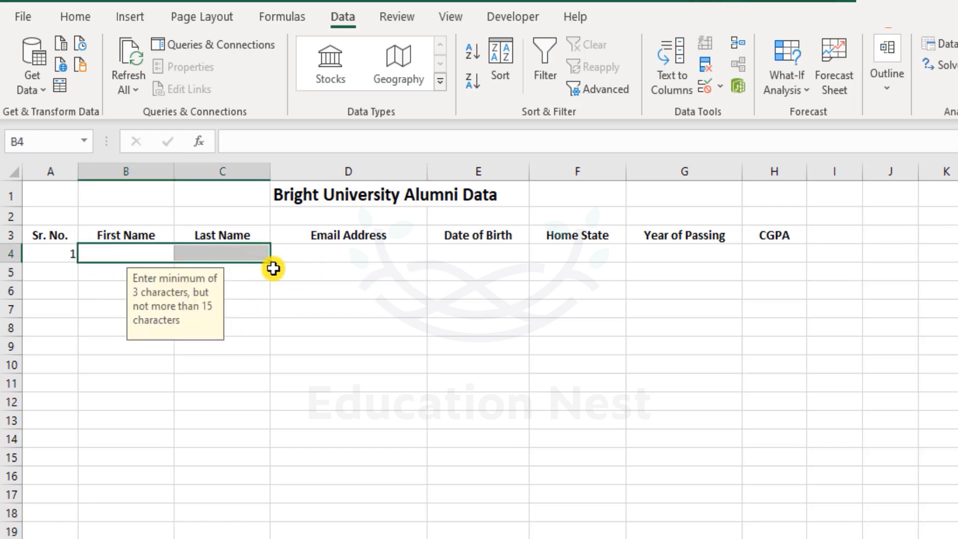
Step: On the Error Alert page, try Warning and Information, then settle on the Stop style
click(714, 94)
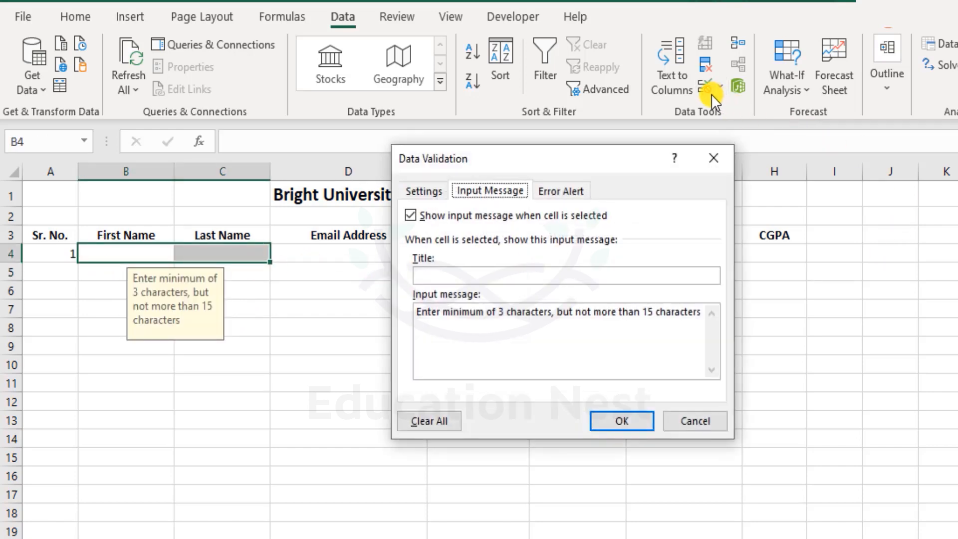
click(566, 196)
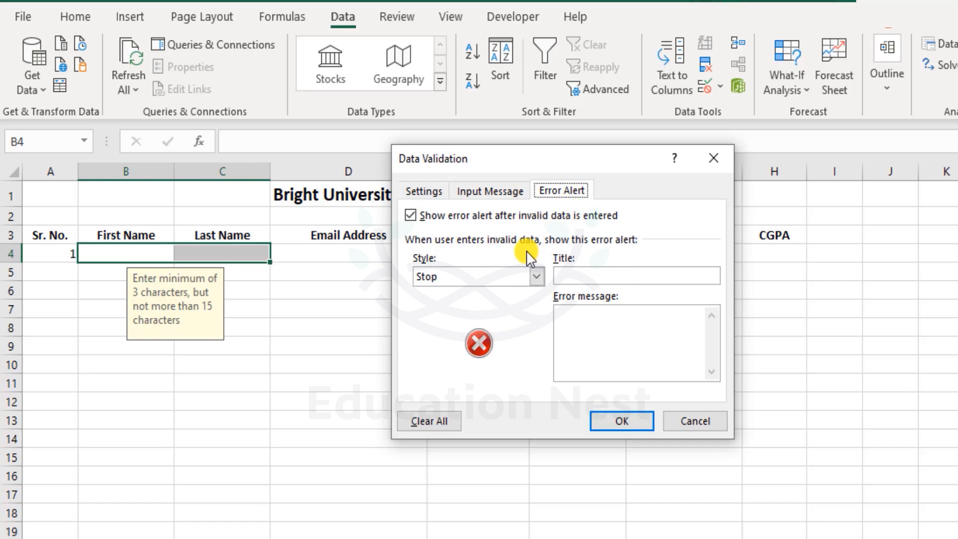
click(511, 275)
click(488, 305)
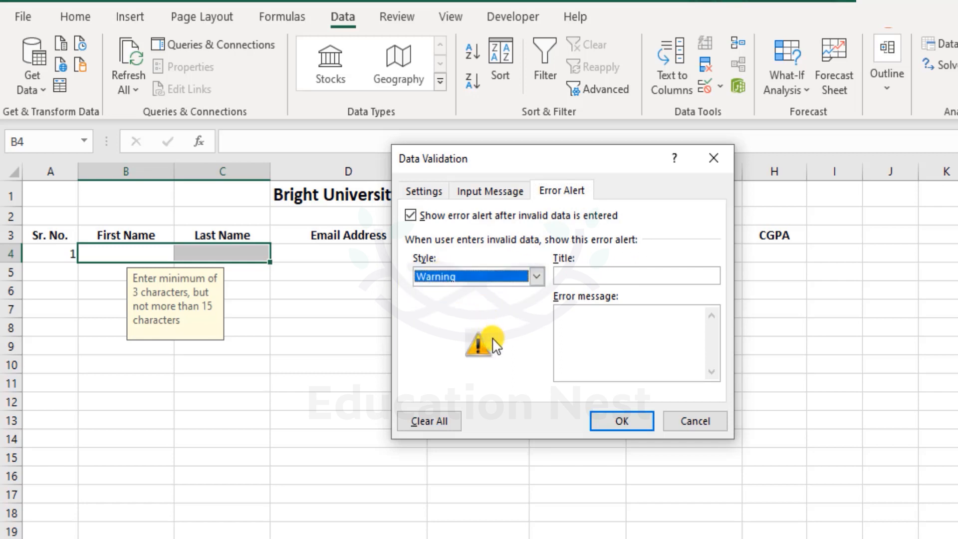
click(487, 276)
click(487, 316)
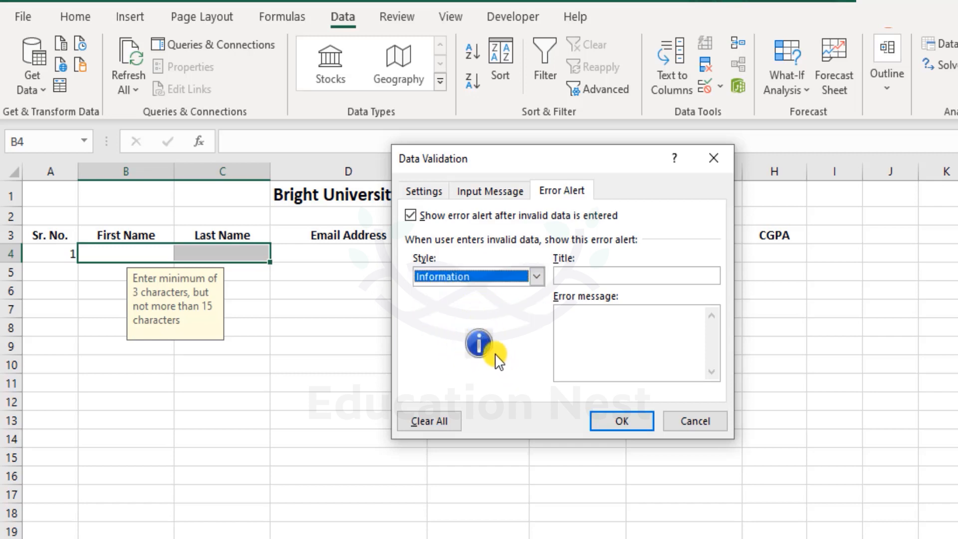
click(522, 279)
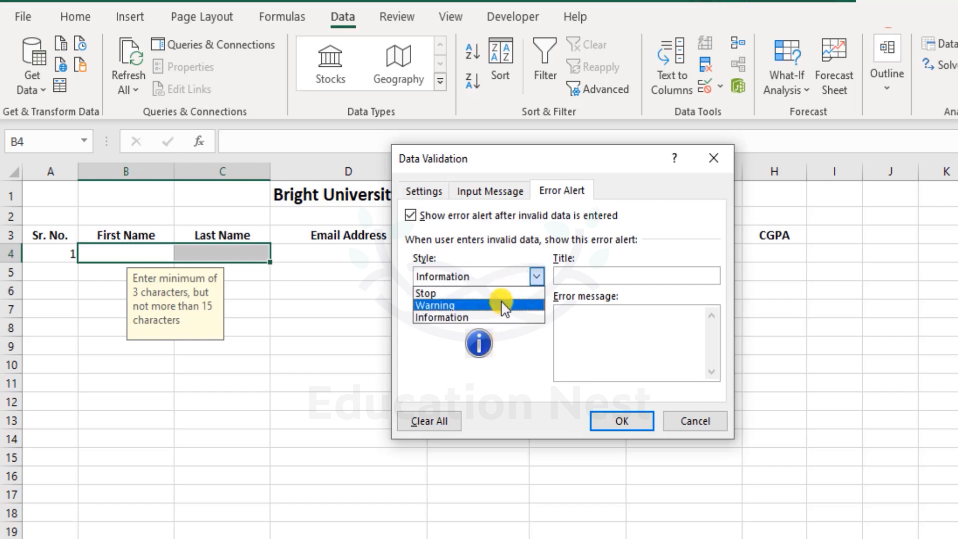
click(504, 305)
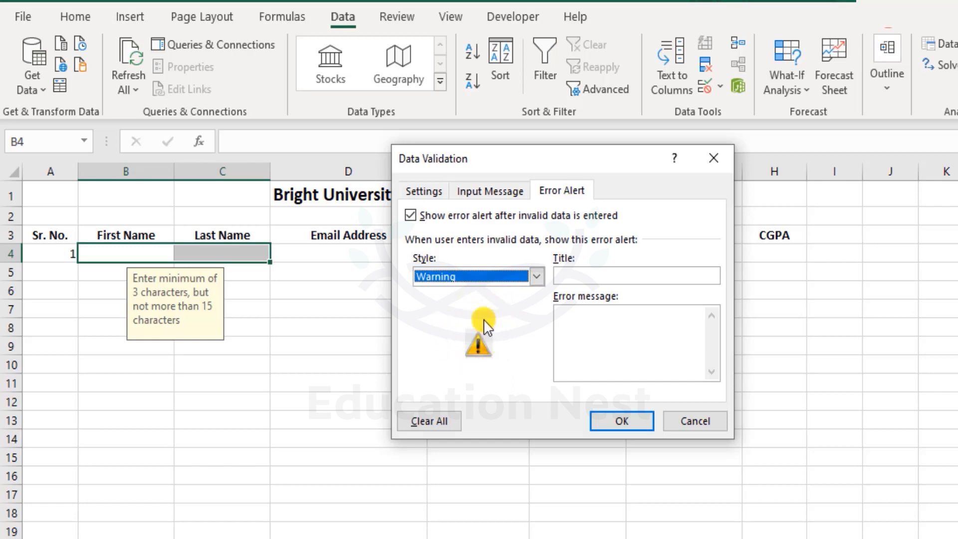
click(522, 287)
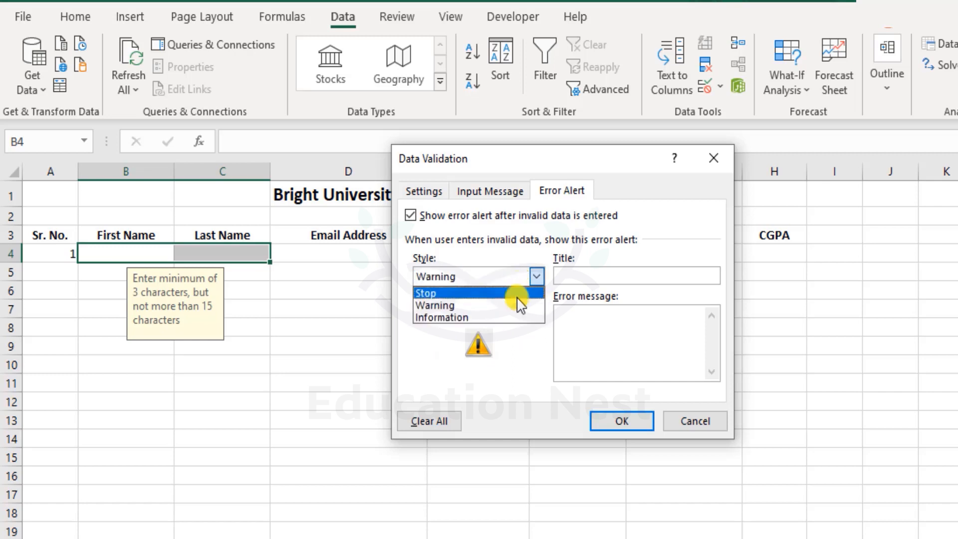
click(519, 294)
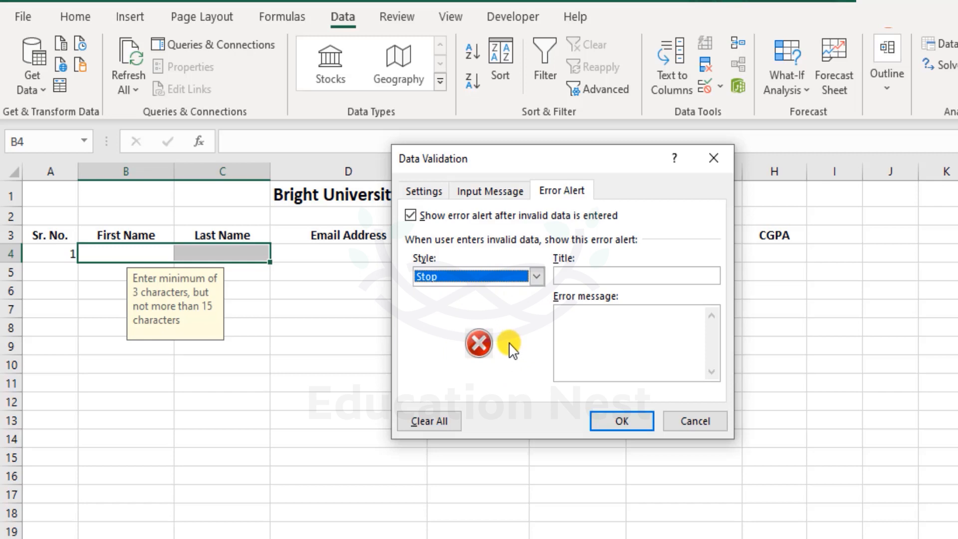
Step: Replace the draft error message 'The given name is invalid' with 'Please enter valid Name'
click(631, 331)
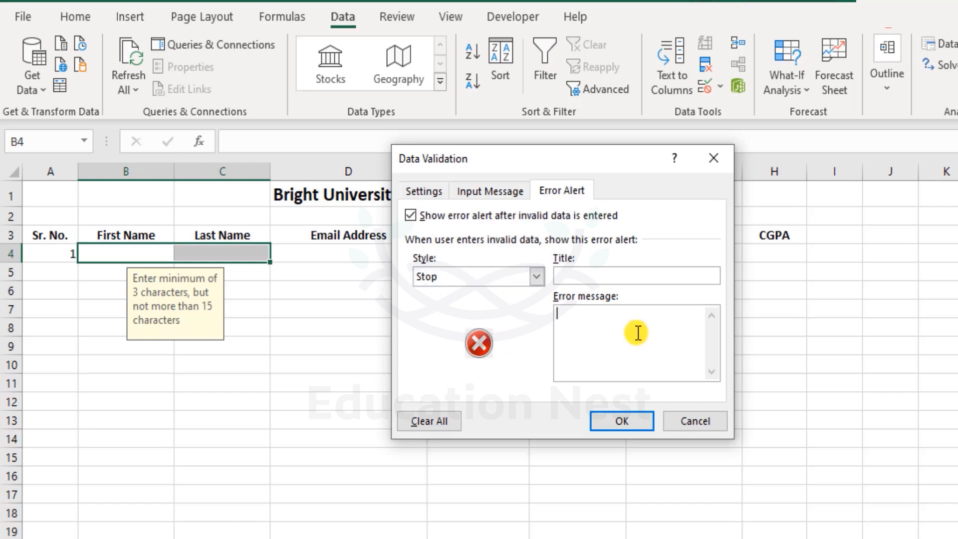
text(The given name is invalid)
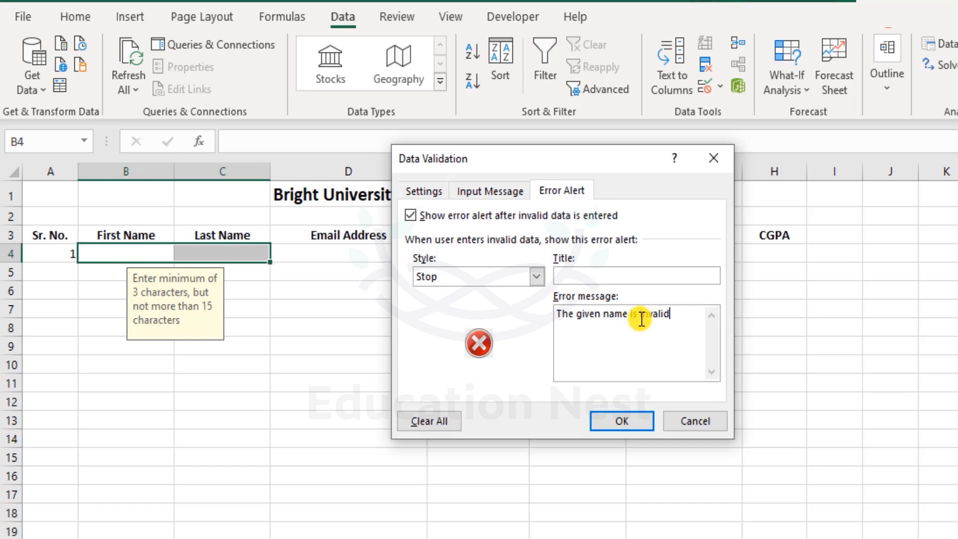
key(ctrl+a)
text(Please Ent)
key(BackSpace)
key(BackSpace)
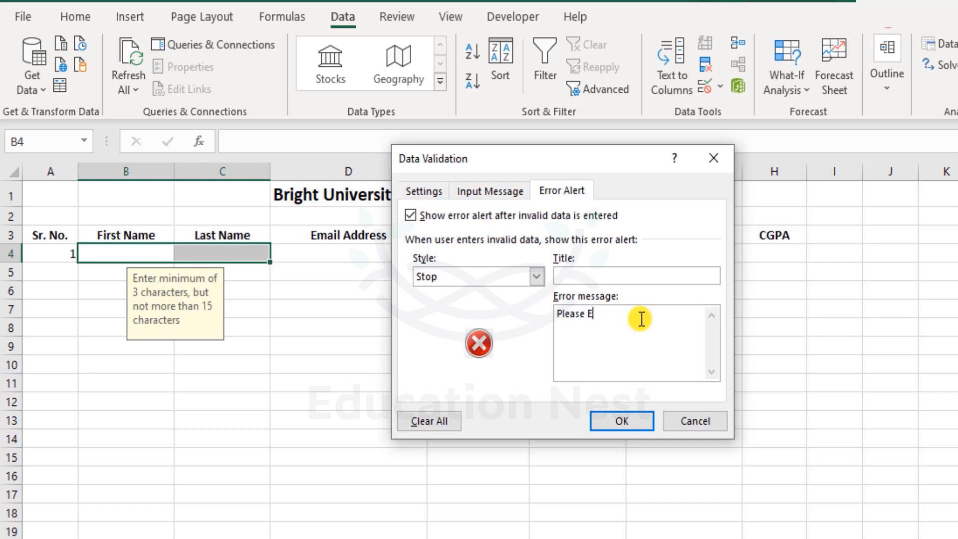
text(nter valid Name)
click(423, 183)
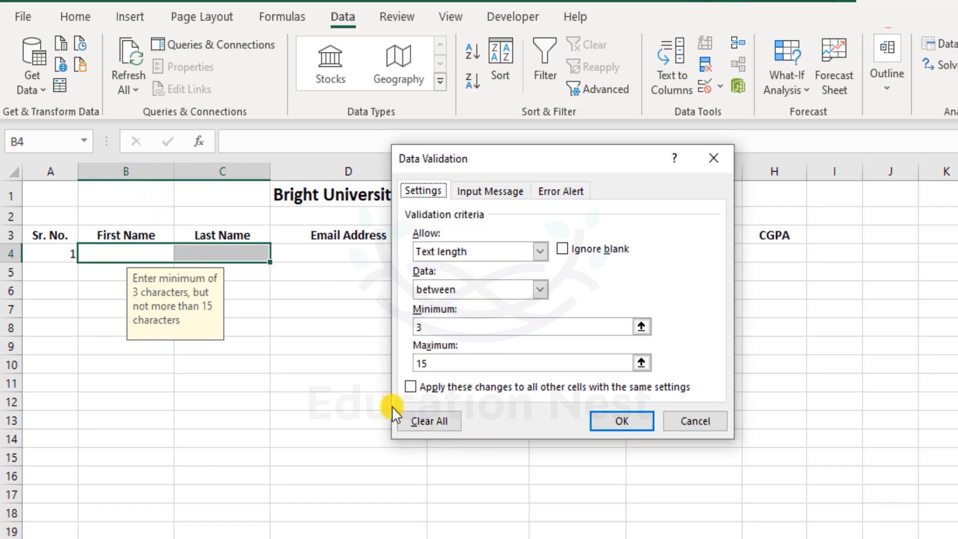
click(492, 189)
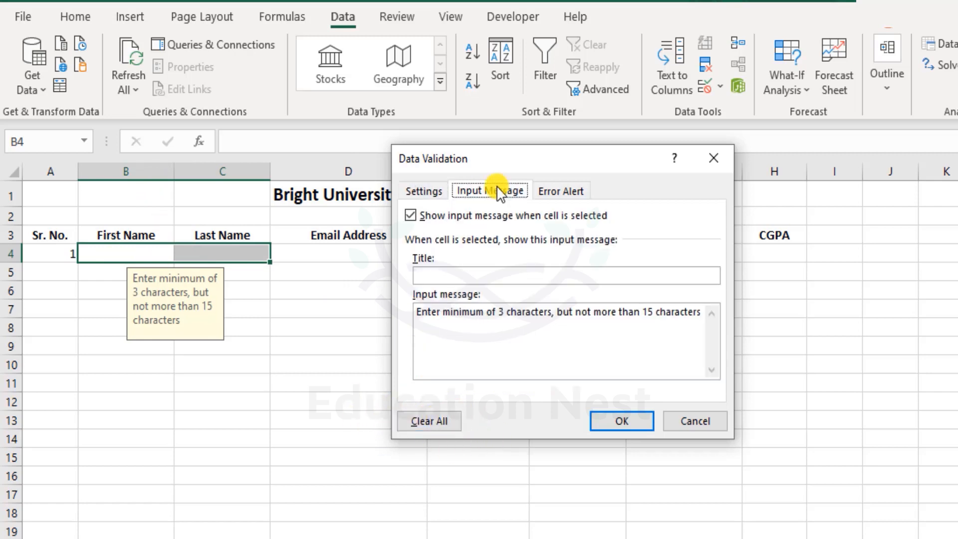
click(551, 190)
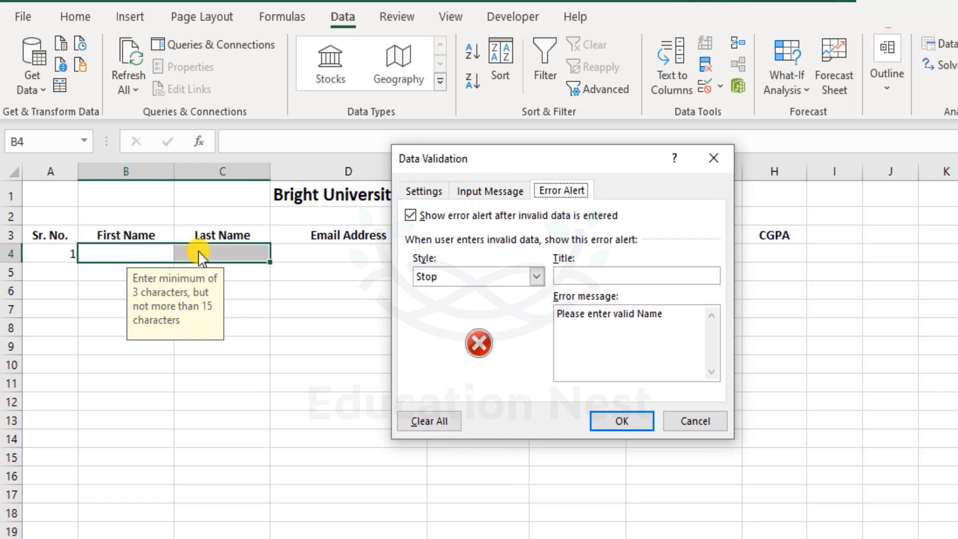
click(425, 192)
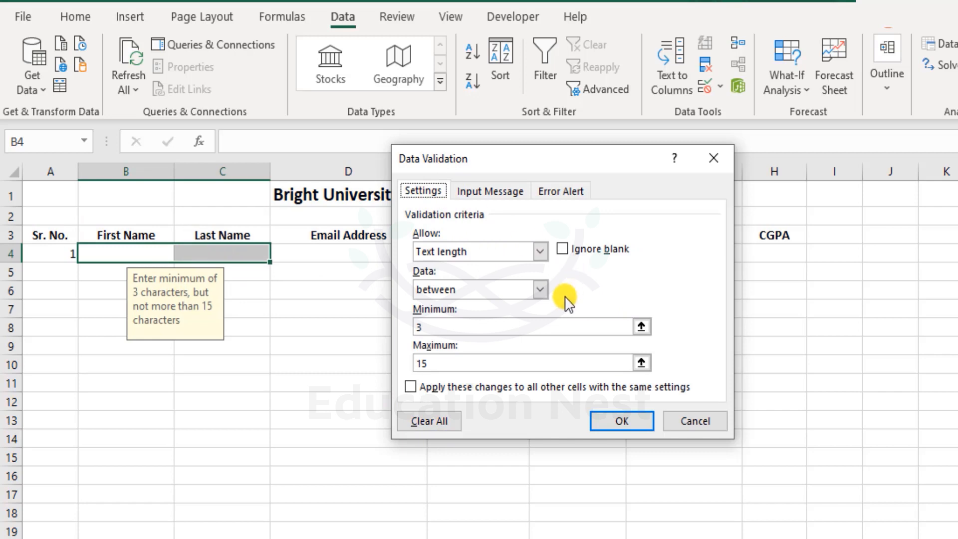
click(537, 249)
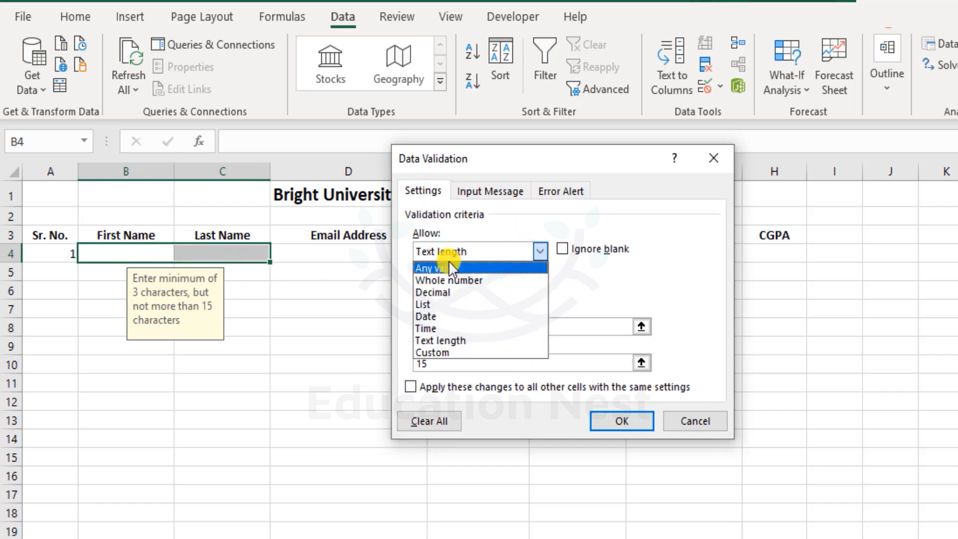
click(685, 198)
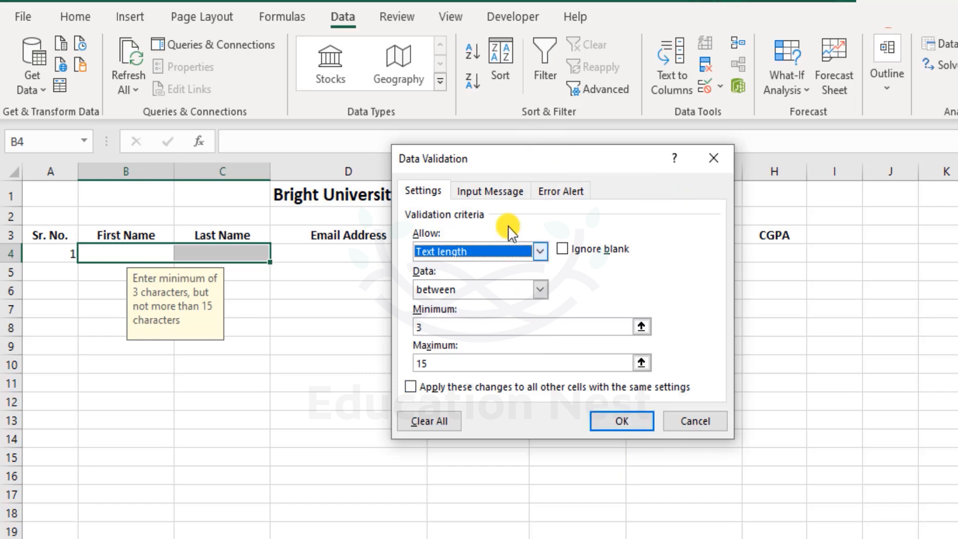
click(549, 192)
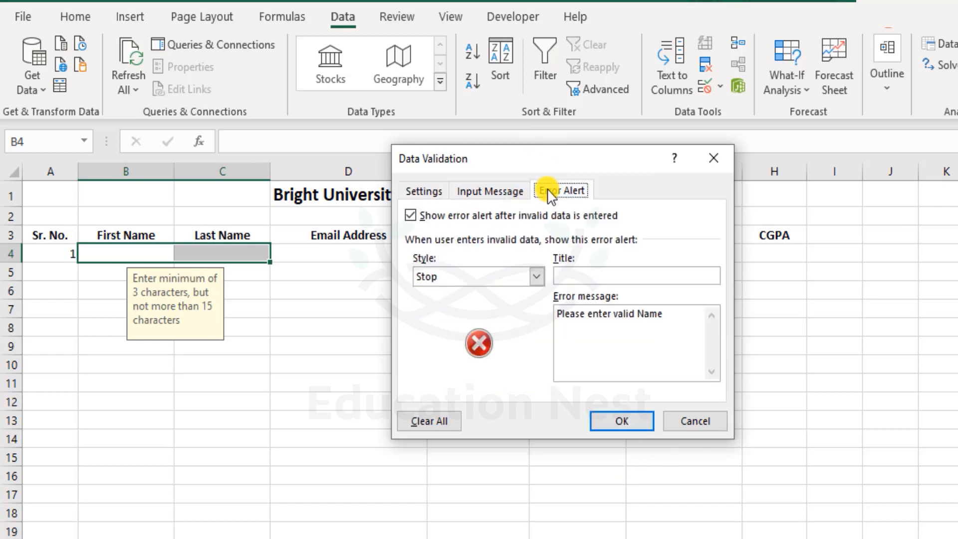
Step: Apply the 3–15 character rule and test it by entering the two-letter name 'Jo' in B4
click(624, 424)
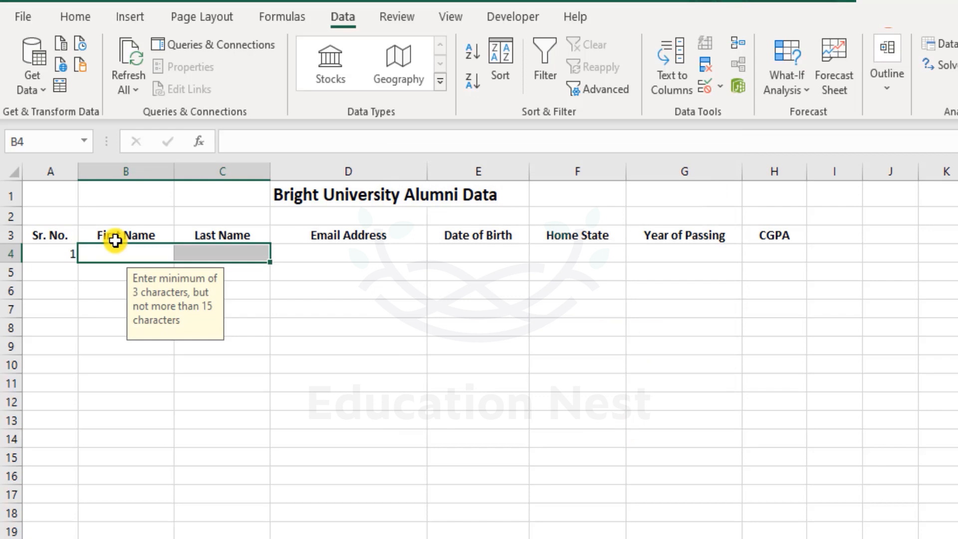
click(138, 257)
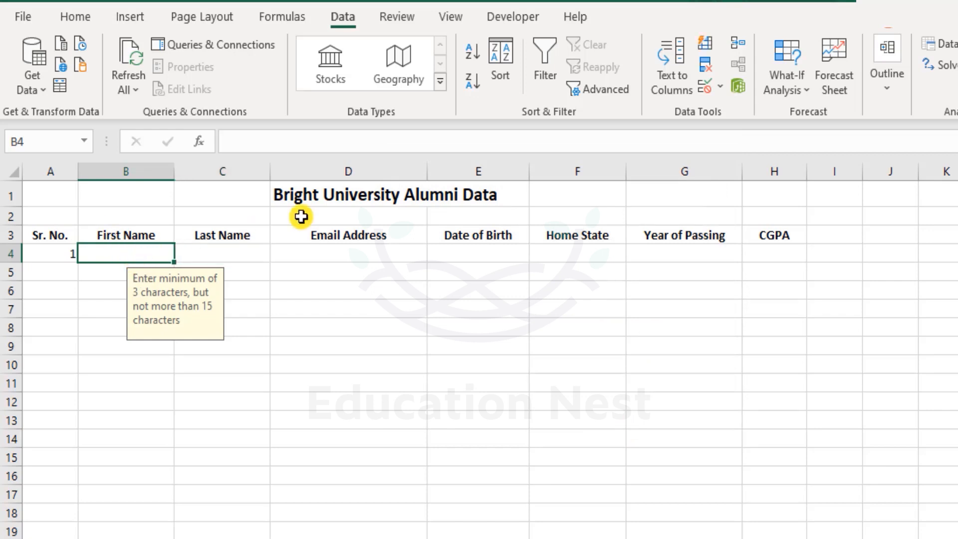
text(Jo)
key(Return)
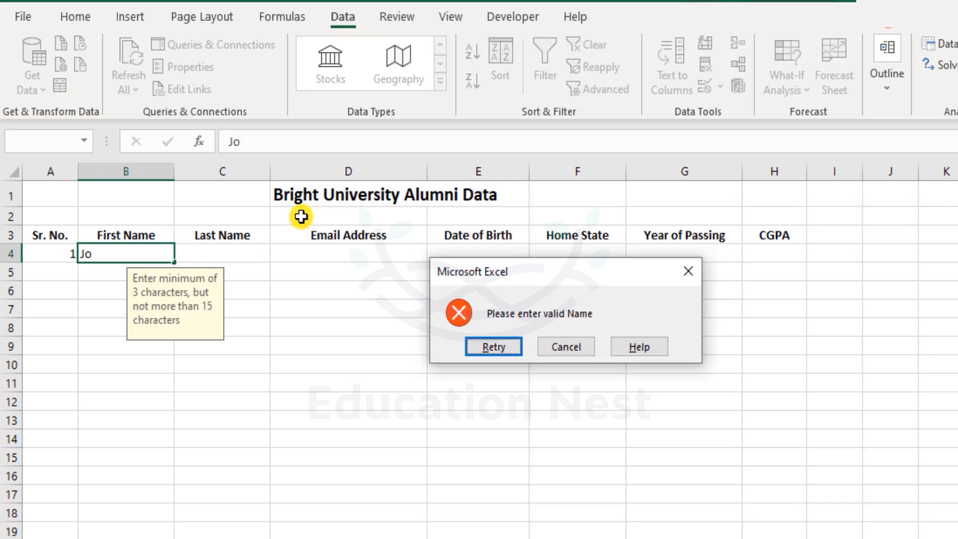
Step: Retry the rejected entry, clear it, submit it blank, then cancel the 'Please enter valid Name' alert
key(Tab)
key(shift+Tab)
key(Return)
key(BackSpace)
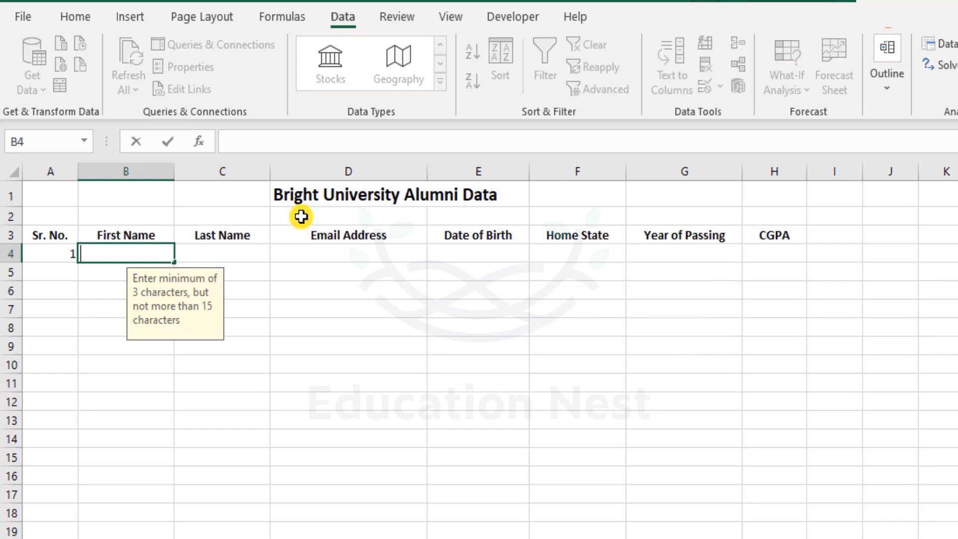
key(Return)
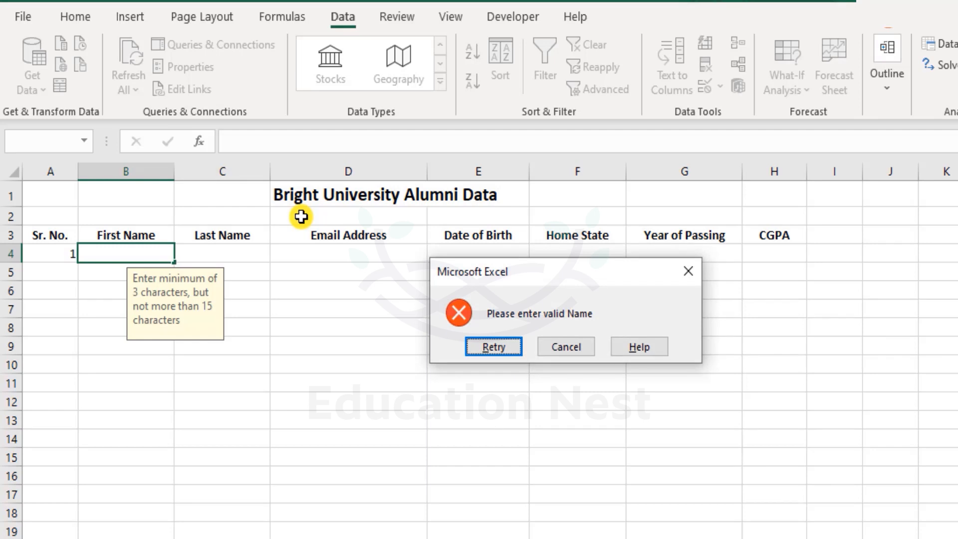
key(Tab)
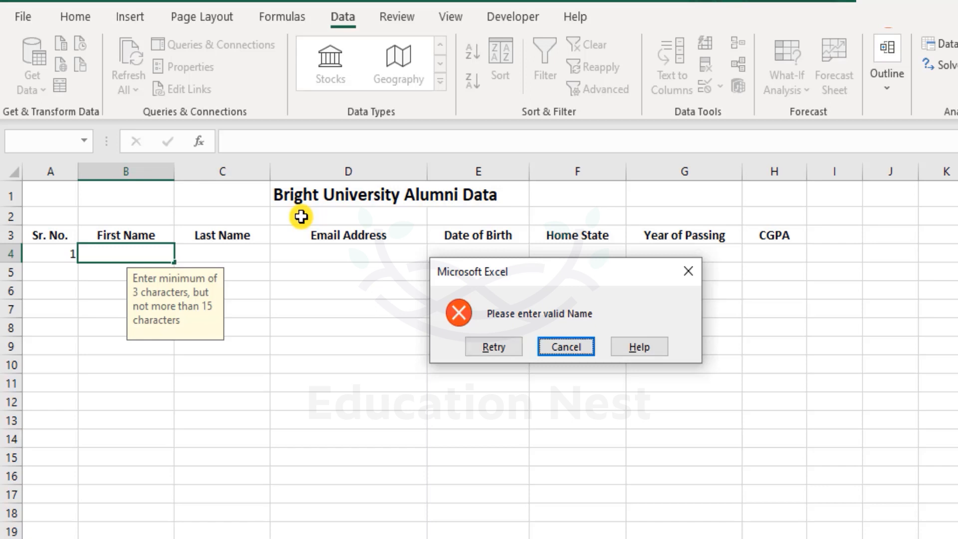
key(Return)
Step: Recommit B4 and cancel the Stop alert again, leaving B4 empty
key(Down)
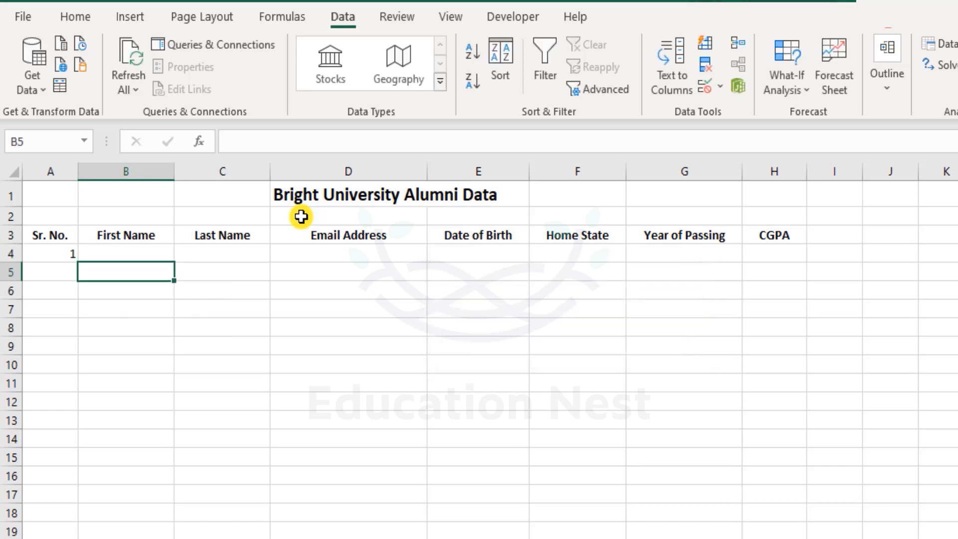
key(Up)
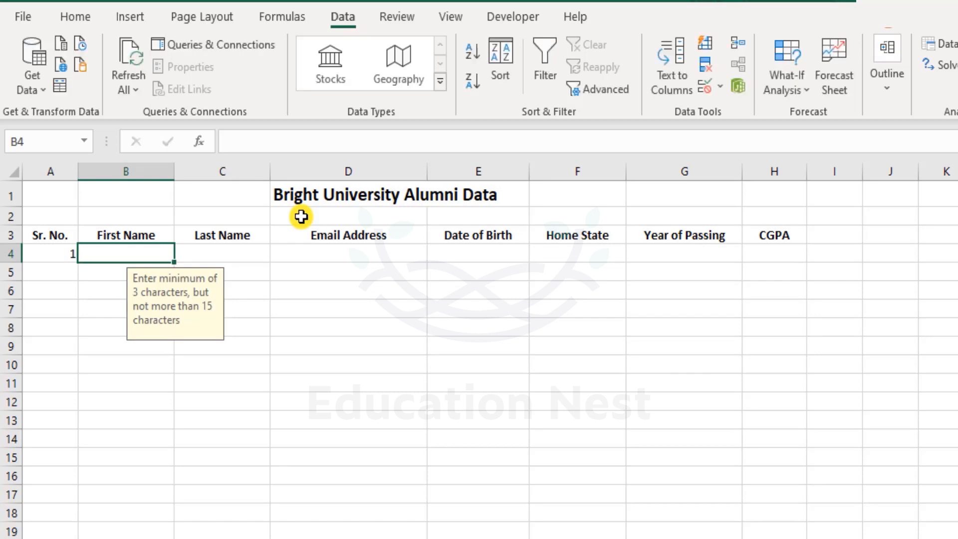
key(Return)
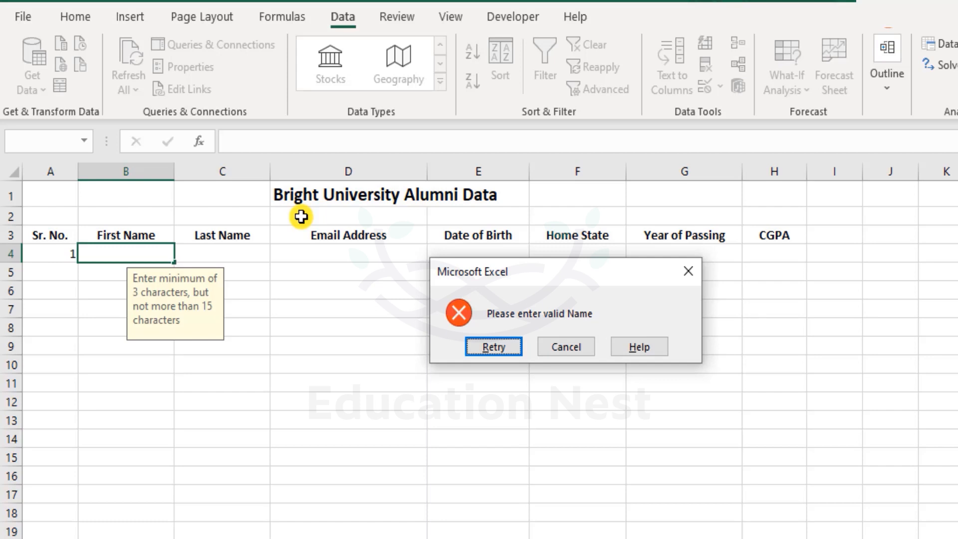
key(Tab)
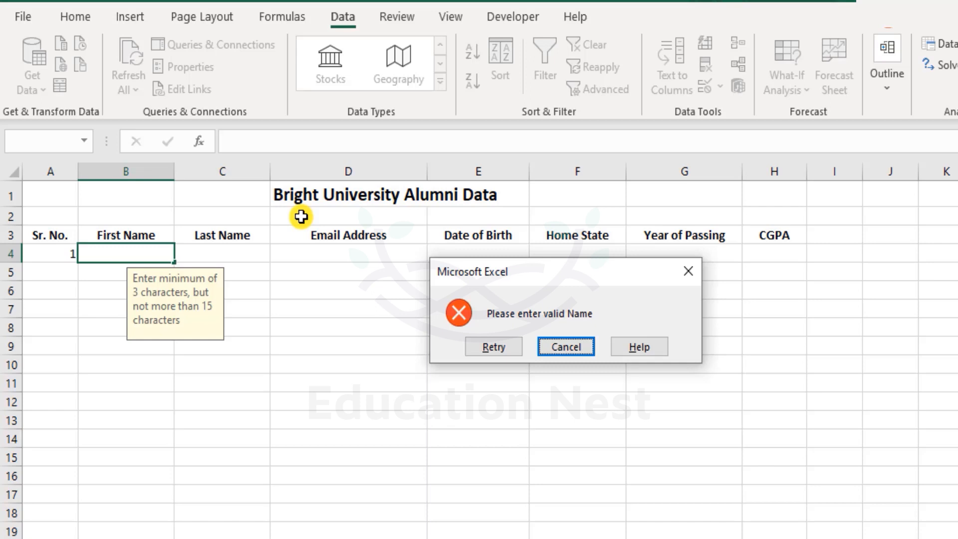
key(Return)
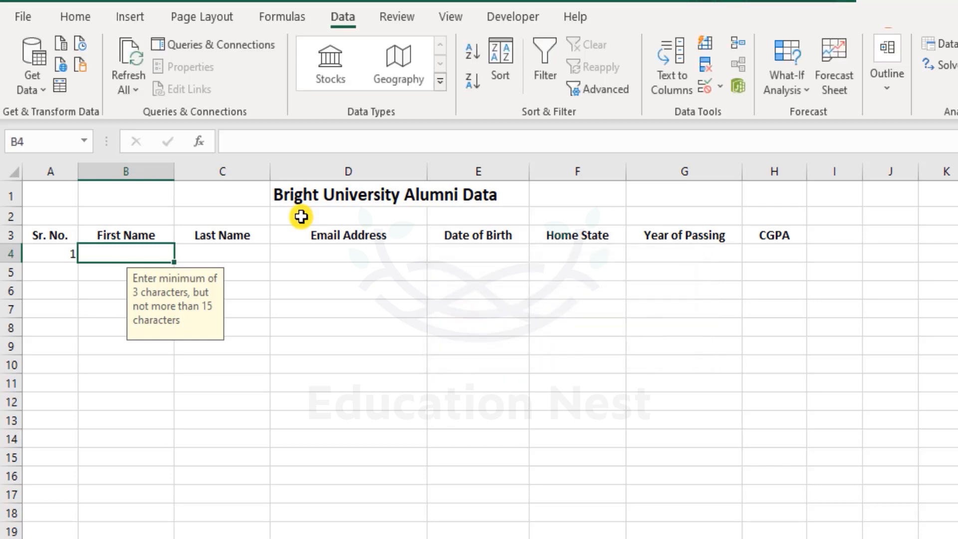